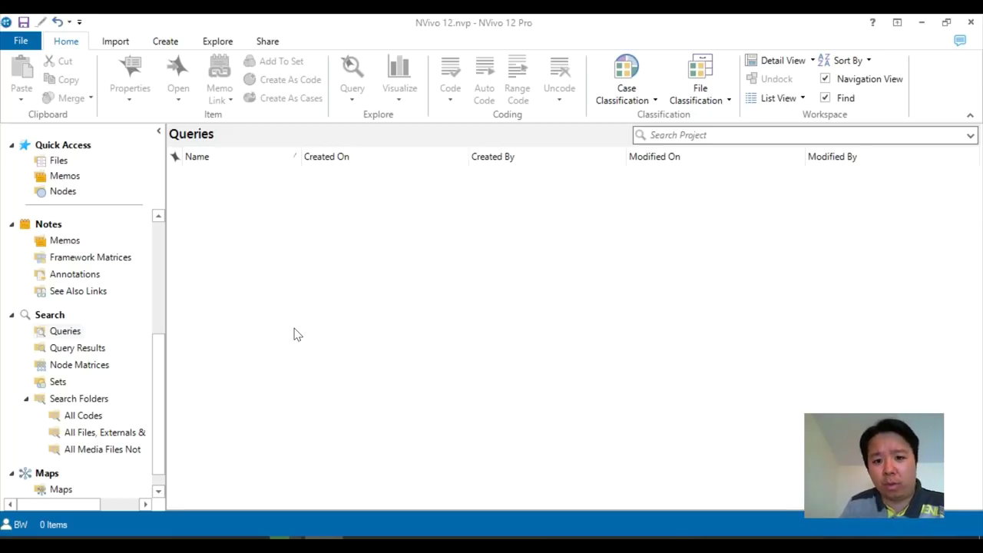
Show the project's Queries folder under Search, which holds 0 items.
click(79, 337)
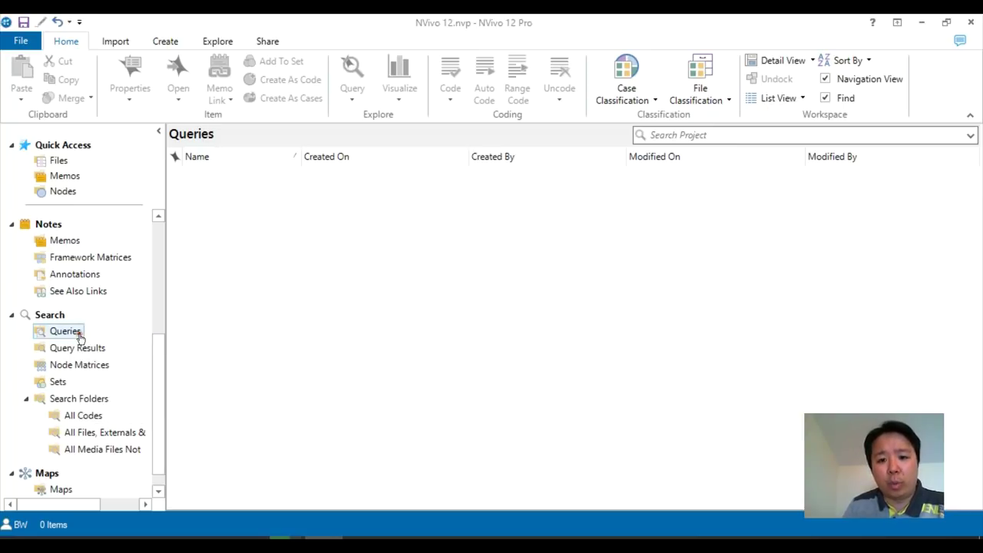
Create a new Word Frequency query and widen its criteria panel.
right_click(328, 229)
mouse_move(385, 245)
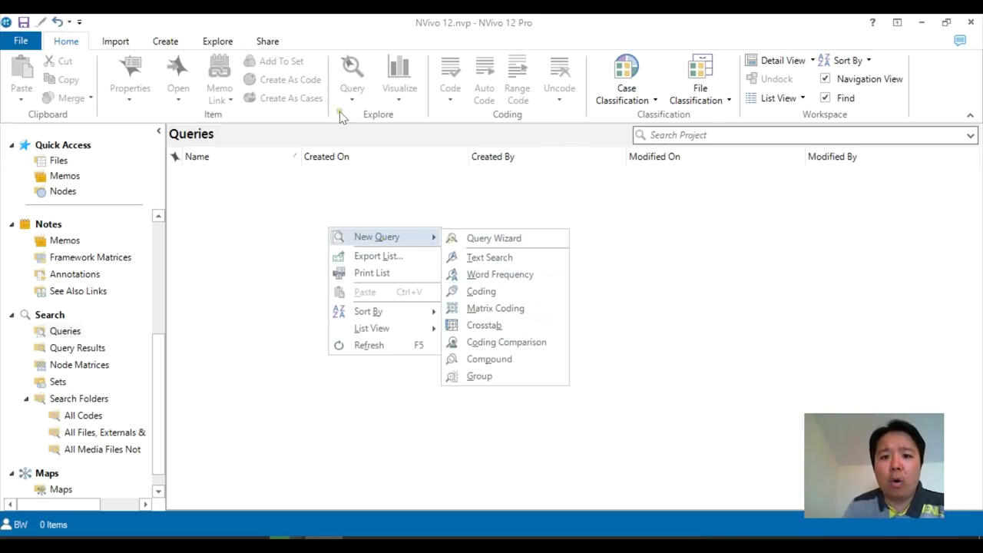
click(223, 40)
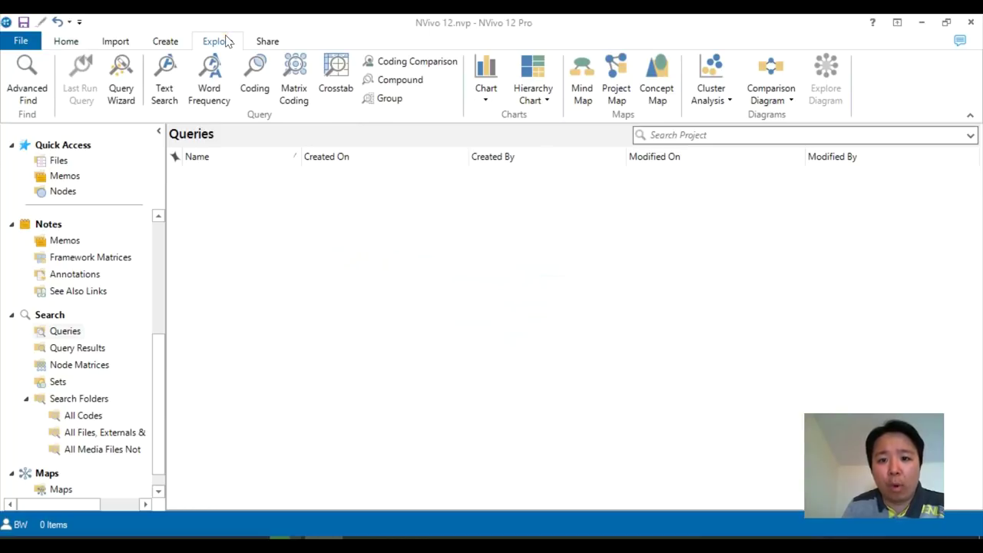
click(216, 79)
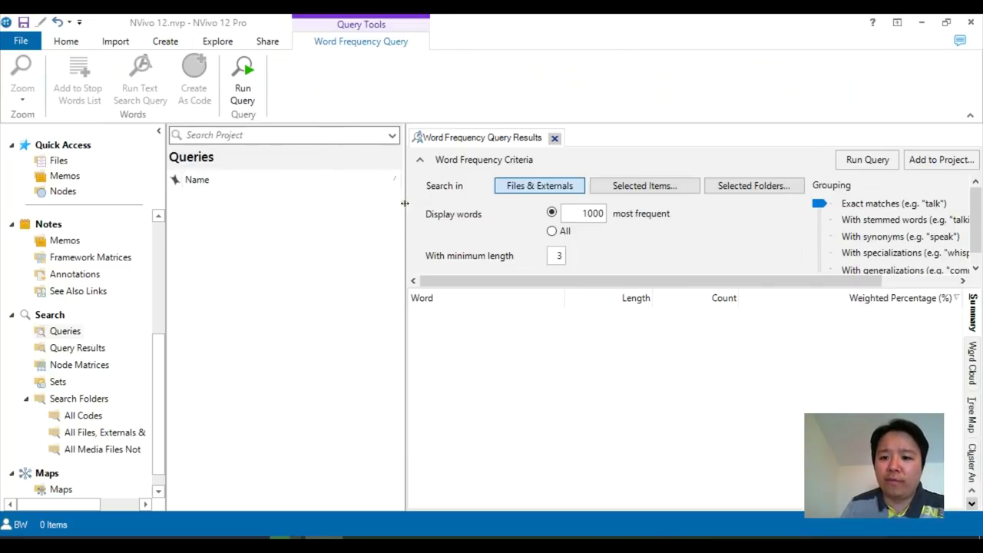
drag(405, 203, 311, 205)
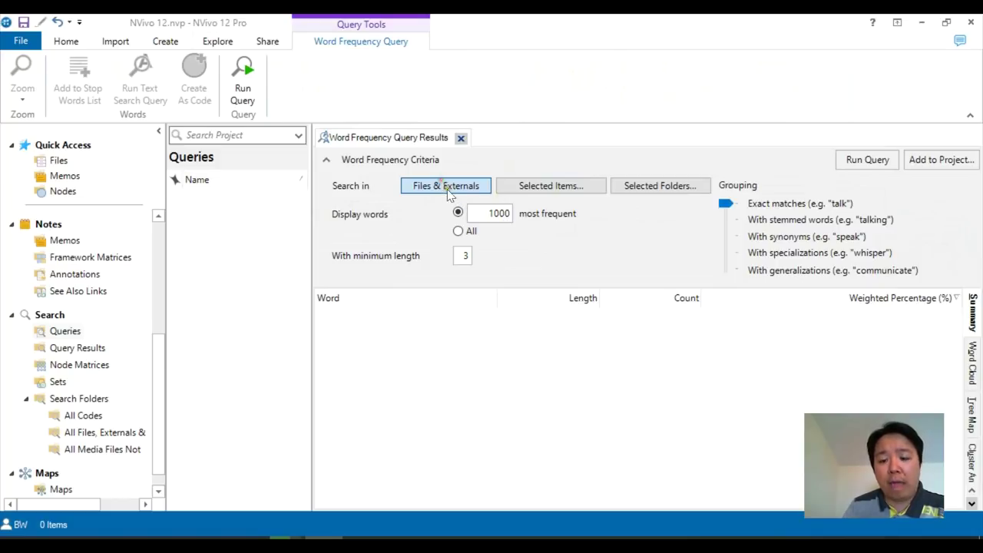
Try ticking files under Selected Items, then cancel to keep searching all Files & Externals.
click(560, 189)
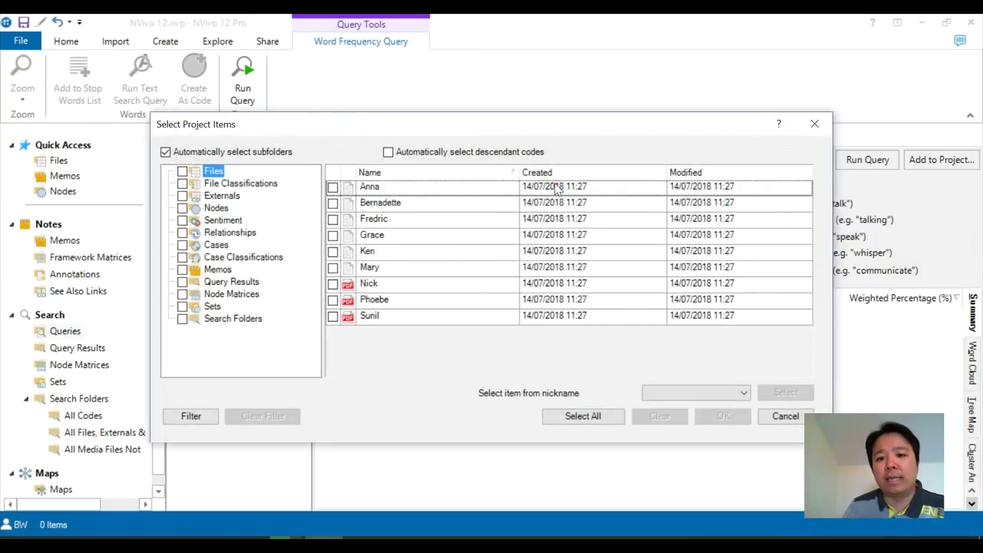
click(240, 185)
click(226, 196)
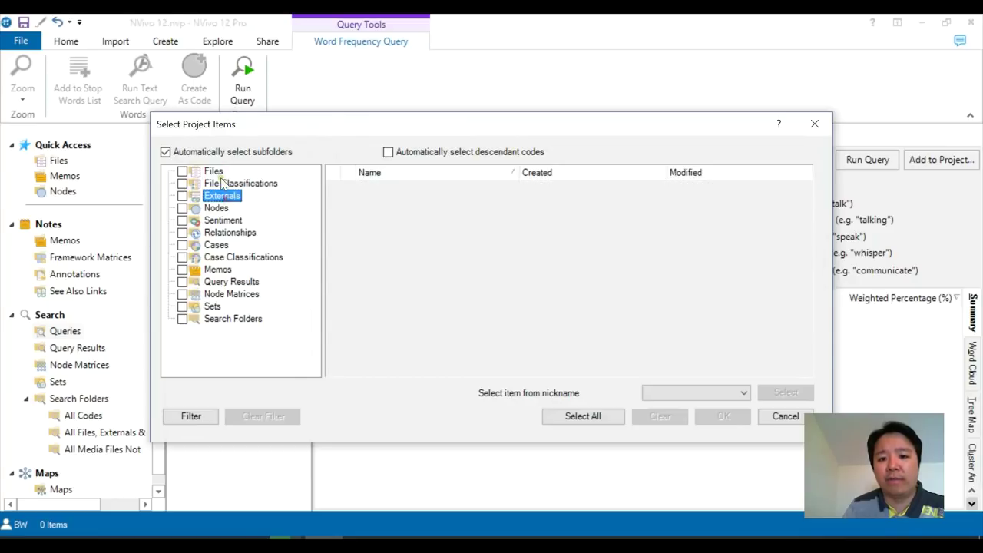
click(218, 172)
click(332, 187)
click(332, 203)
click(332, 218)
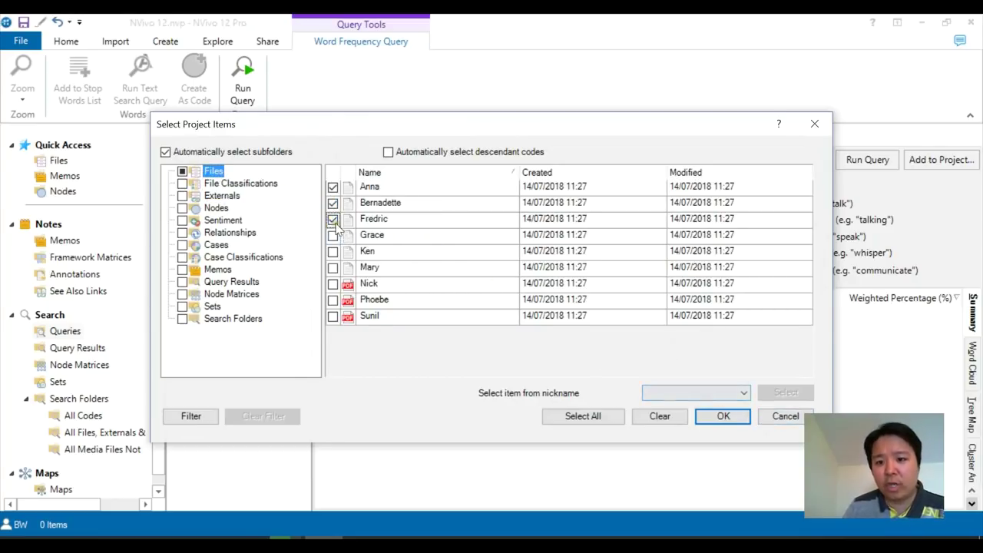
click(333, 219)
click(332, 203)
click(333, 172)
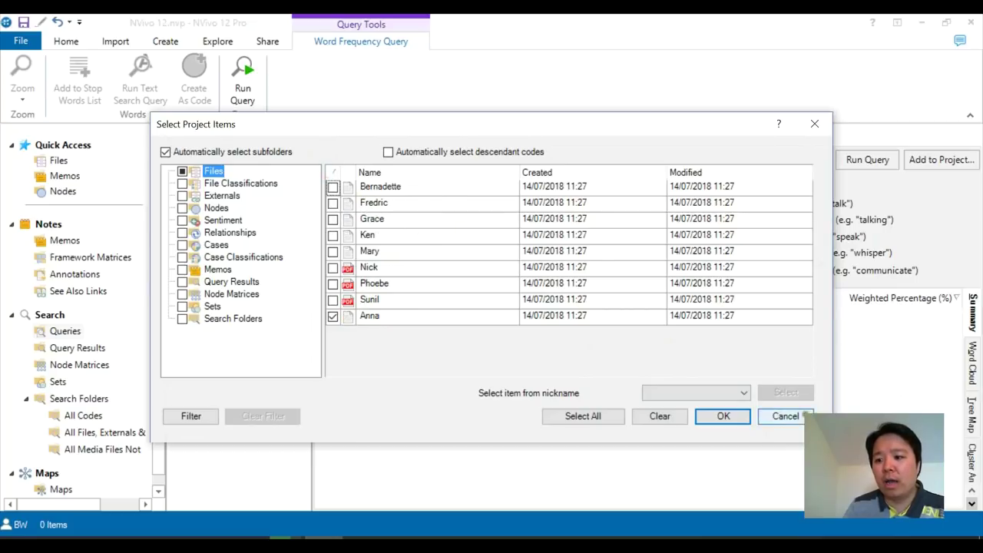
click(805, 415)
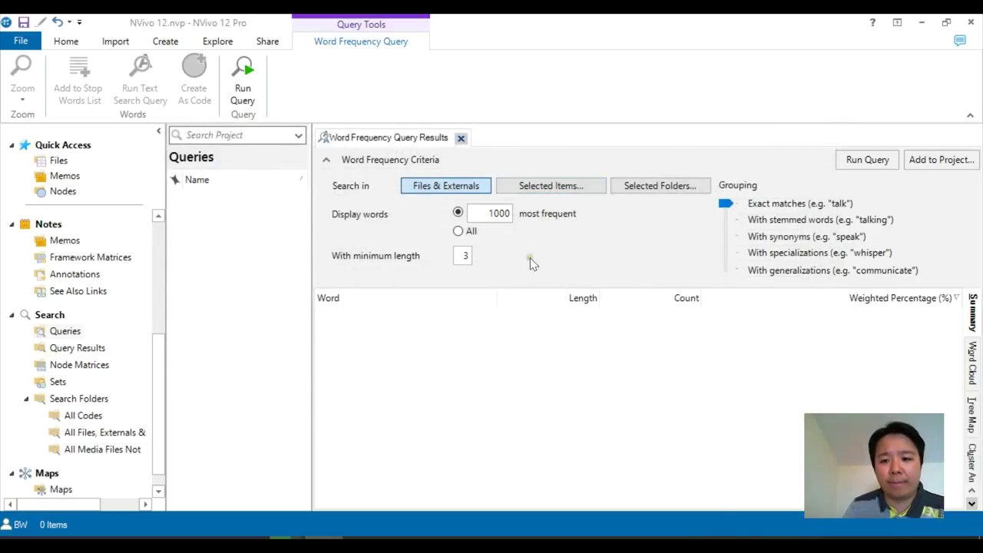
Set the query to display 50 words with a minimum length of 4.
double_click(492, 213)
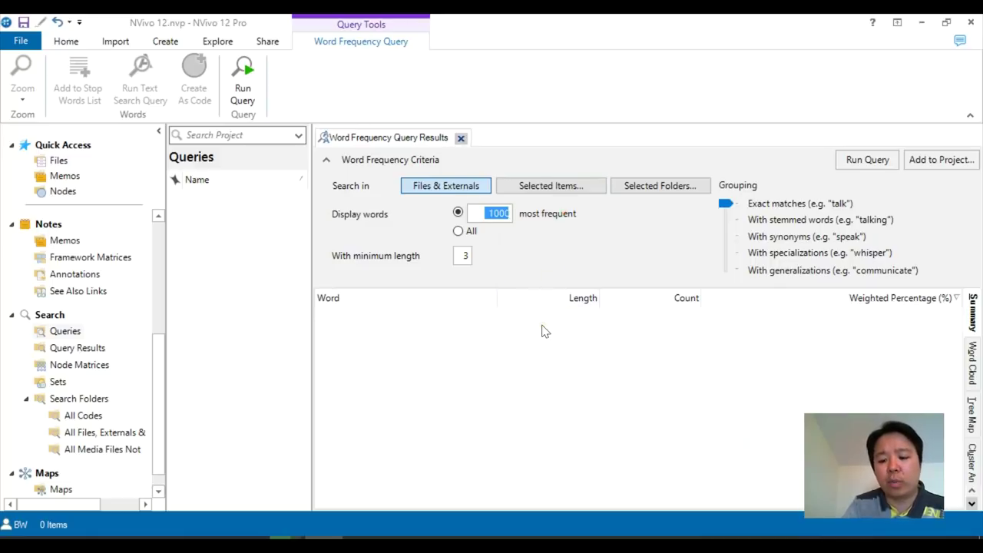
text(50)
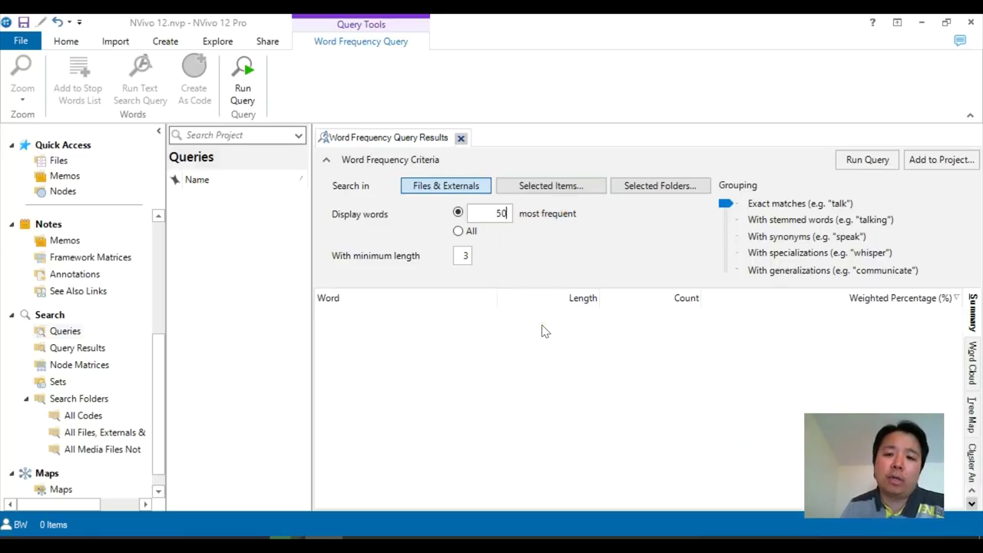
double_click(462, 257)
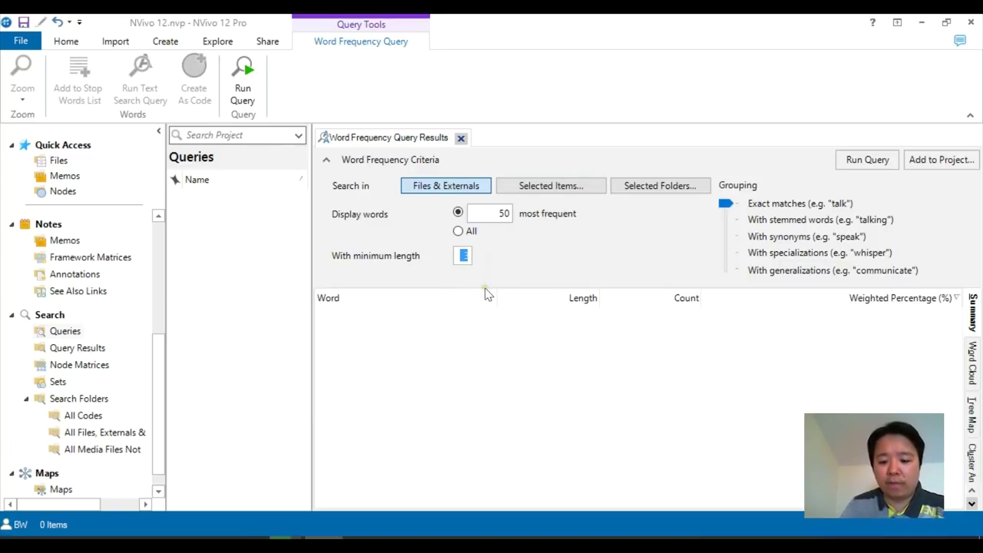
text(4)
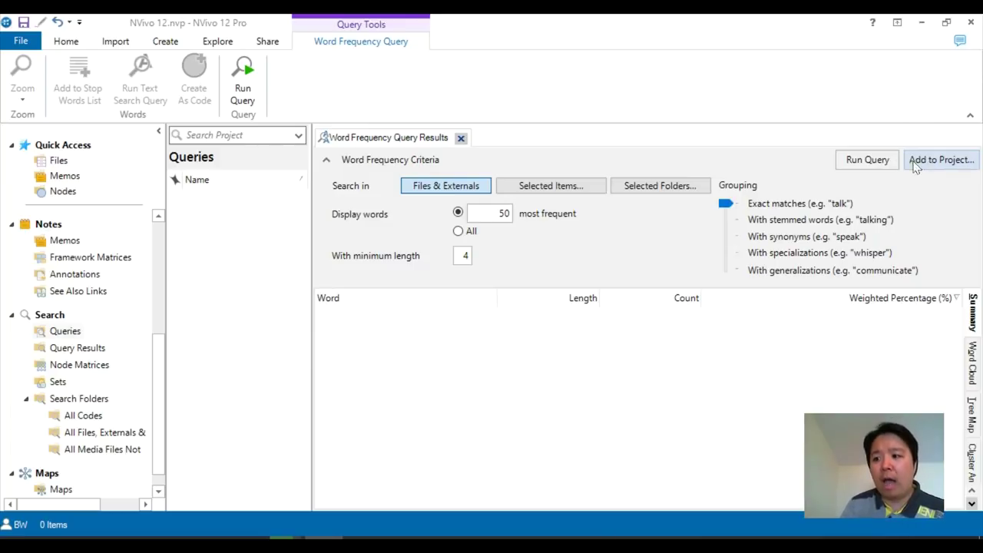
Run the Word Frequency query and select the top result, time (193).
click(862, 162)
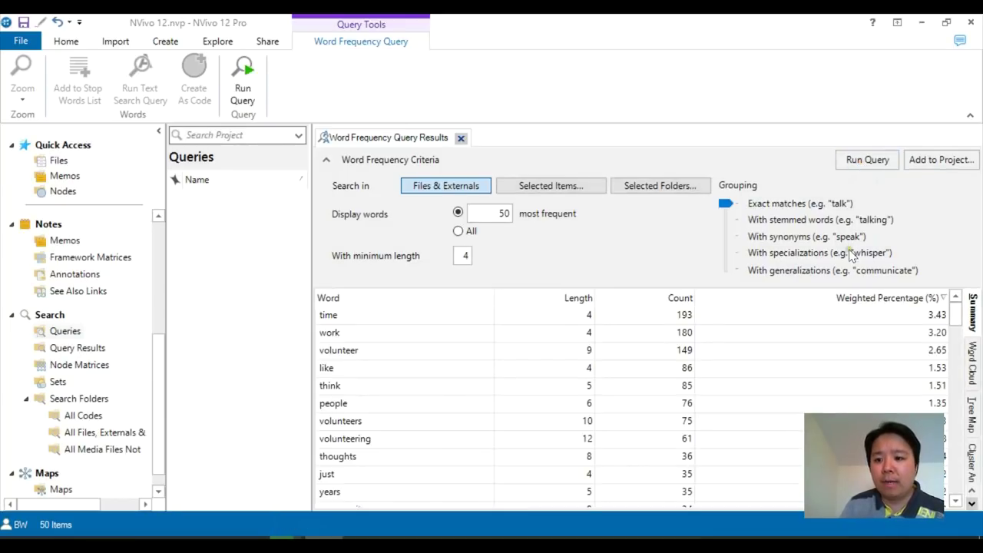
scroll(824, 351, down, 1)
scroll(824, 351, up, 1)
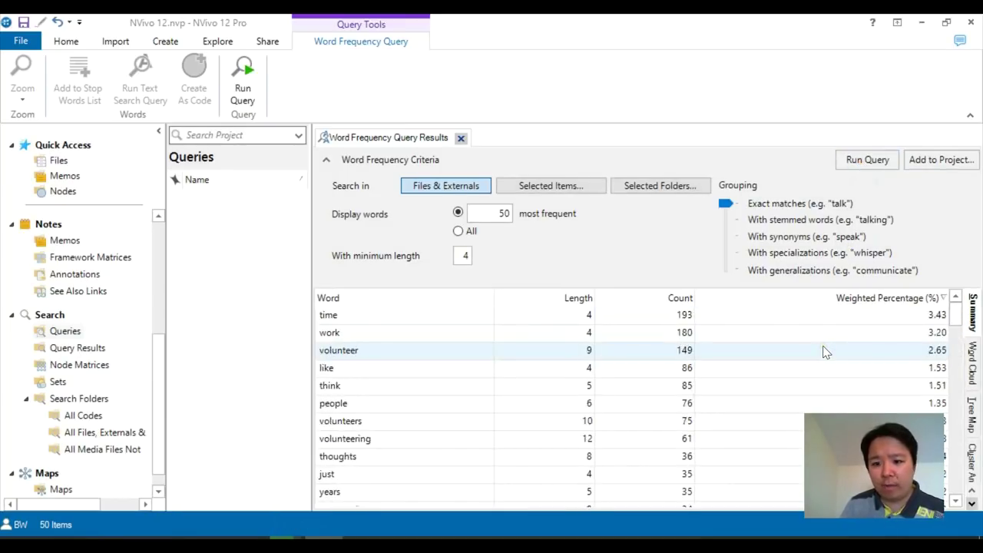
scroll(823, 350, down, 8)
scroll(824, 351, up, 8)
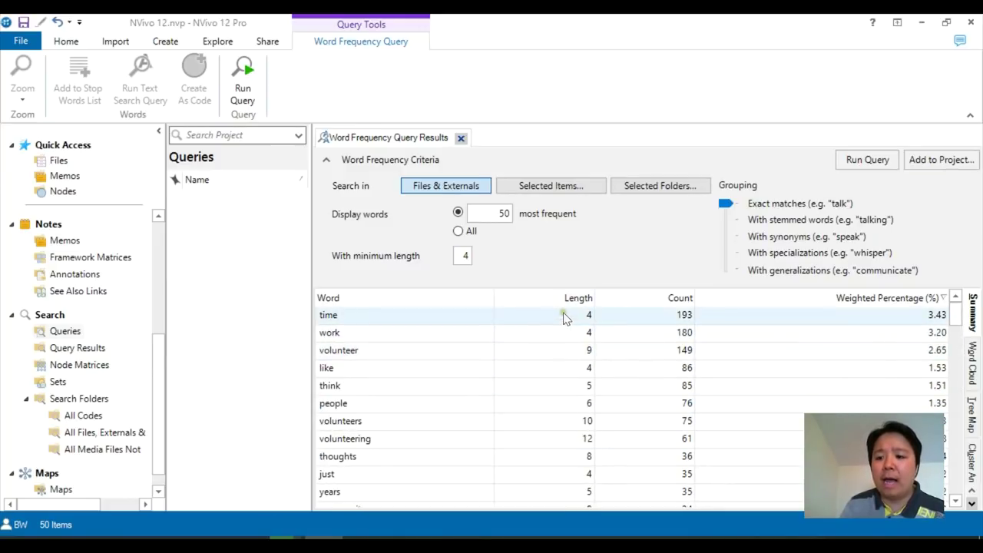
click(386, 317)
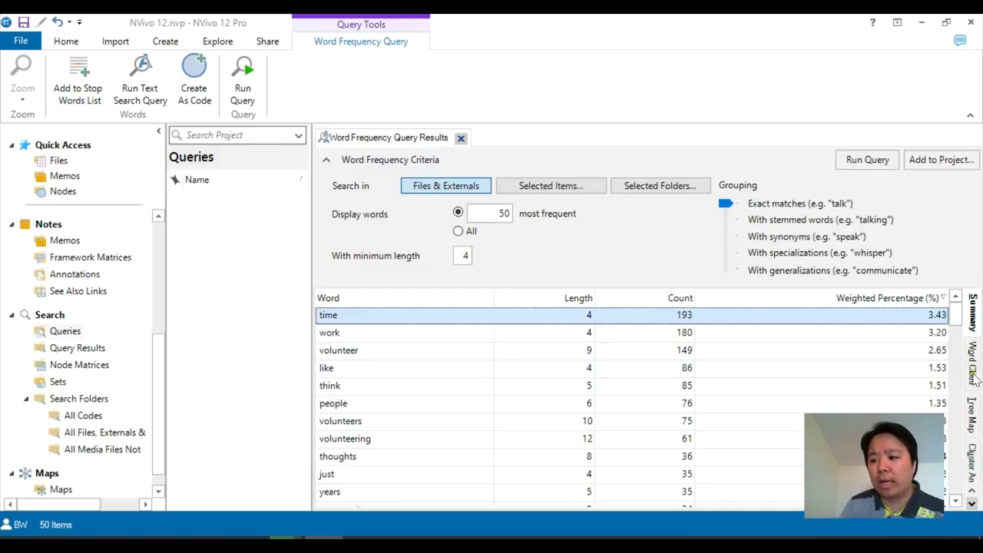
Restyle the word cloud in brown and teal, then switch the results to a tree map.
click(975, 374)
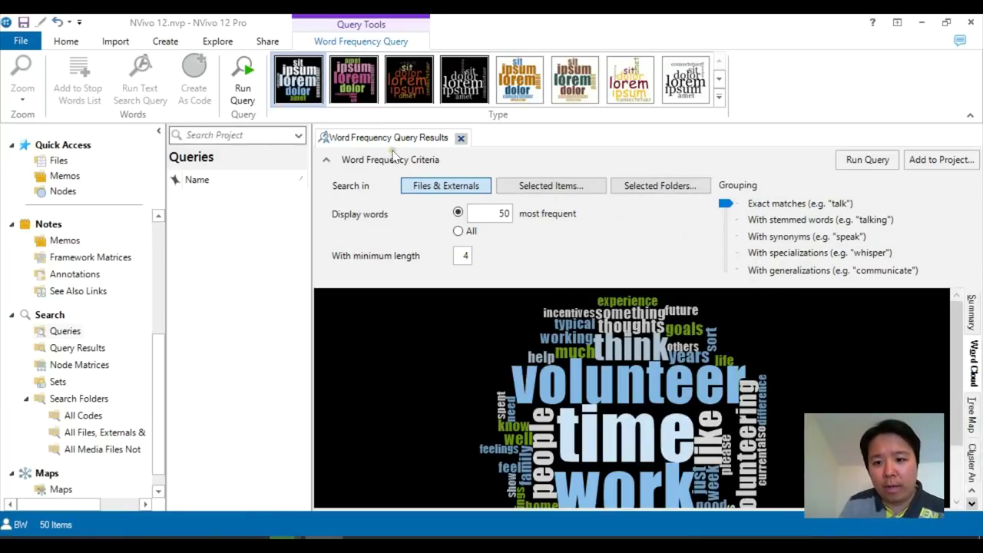
click(325, 161)
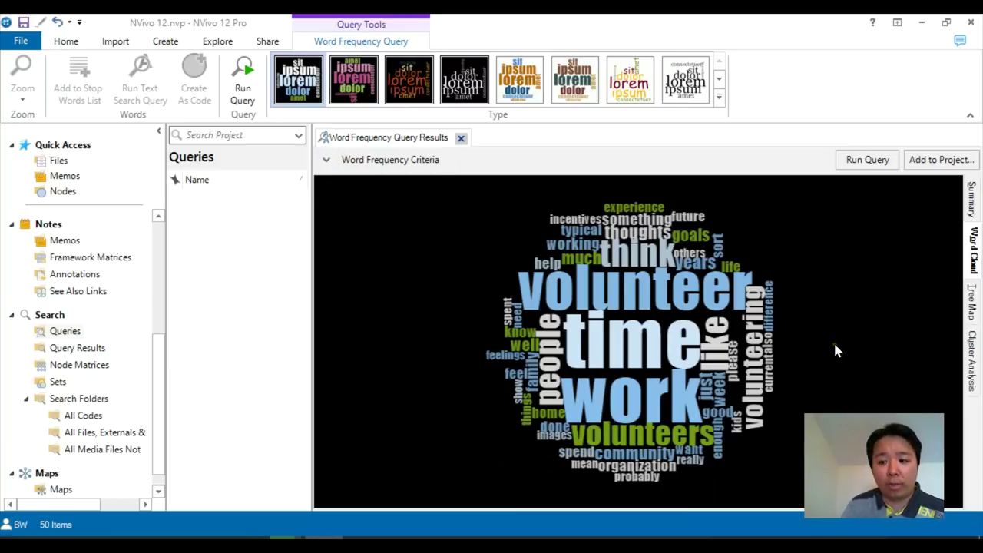
click(409, 81)
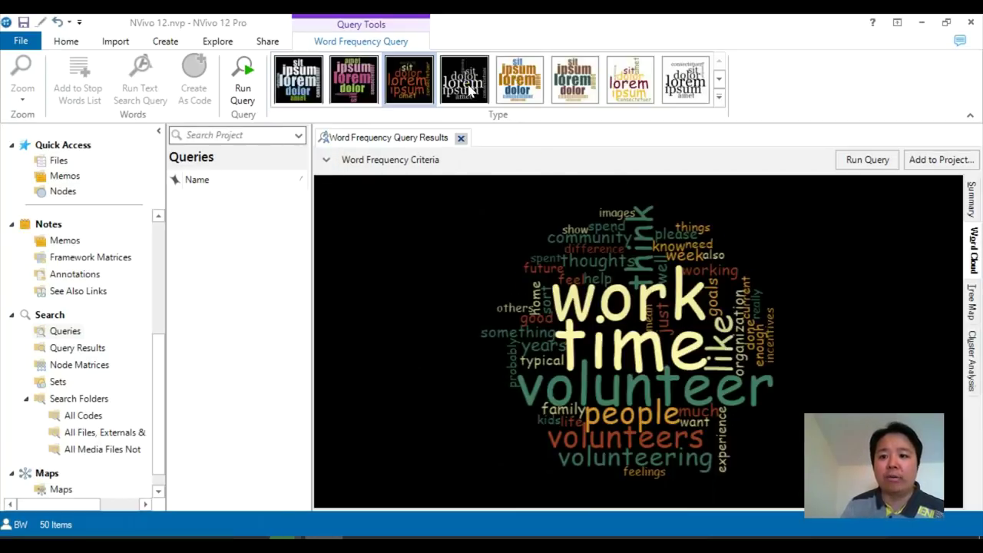
click(467, 85)
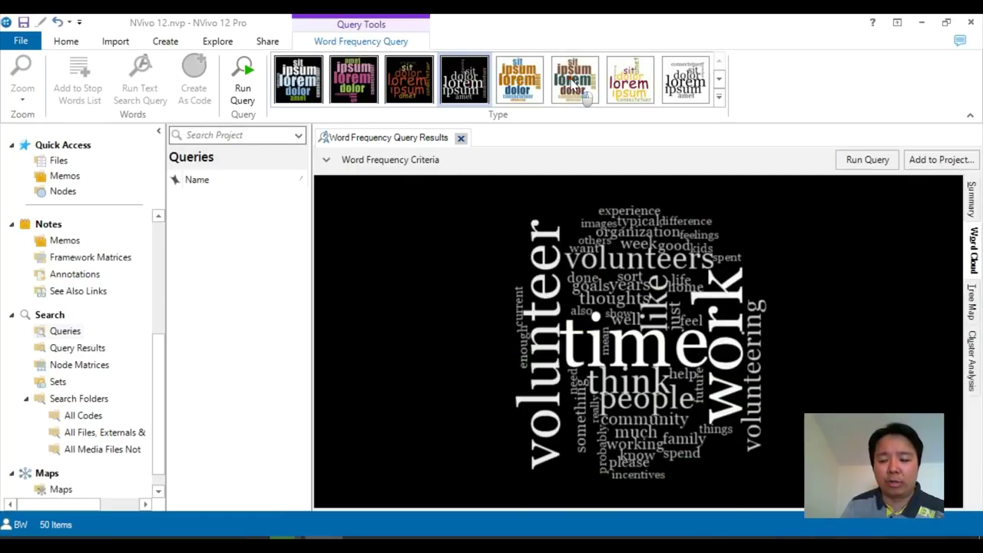
click(573, 83)
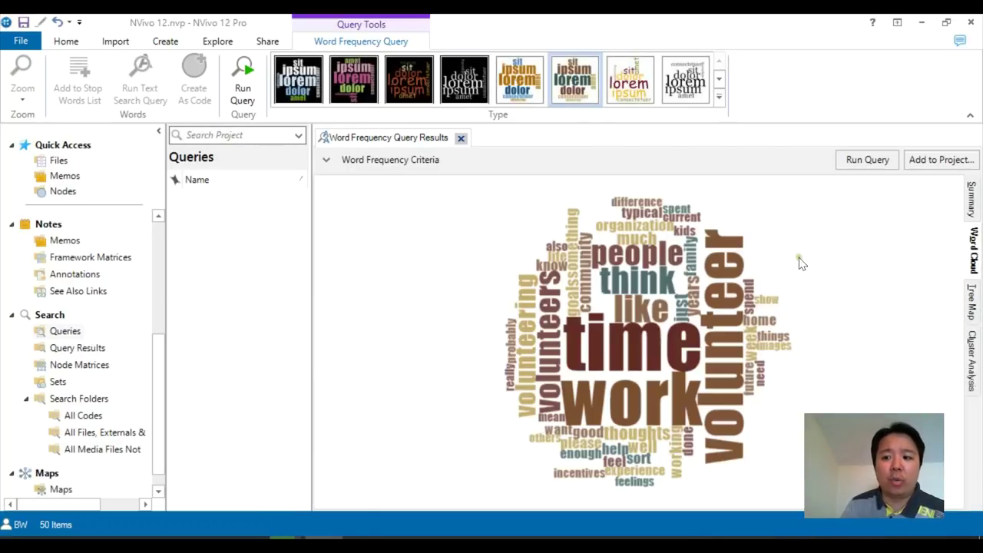
right_click(784, 243)
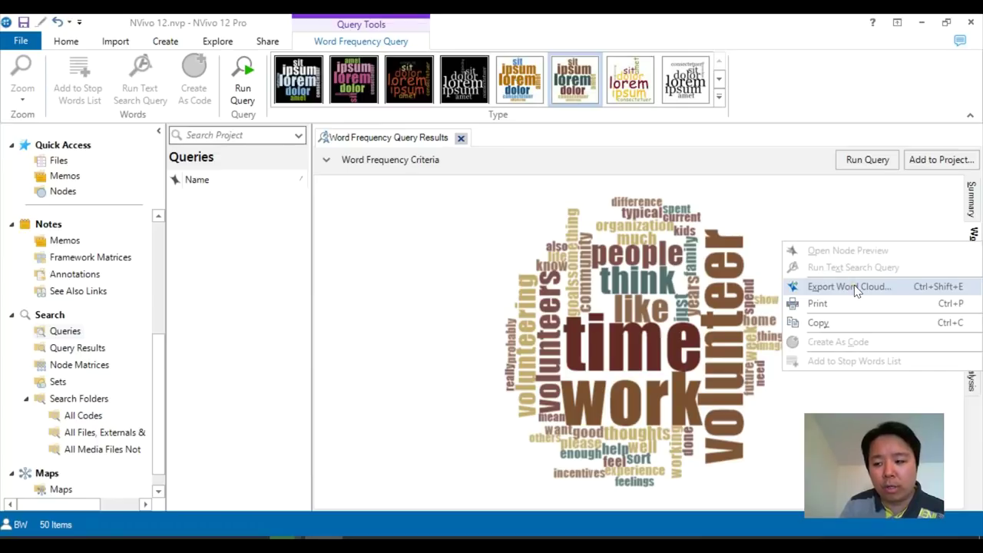
click(720, 97)
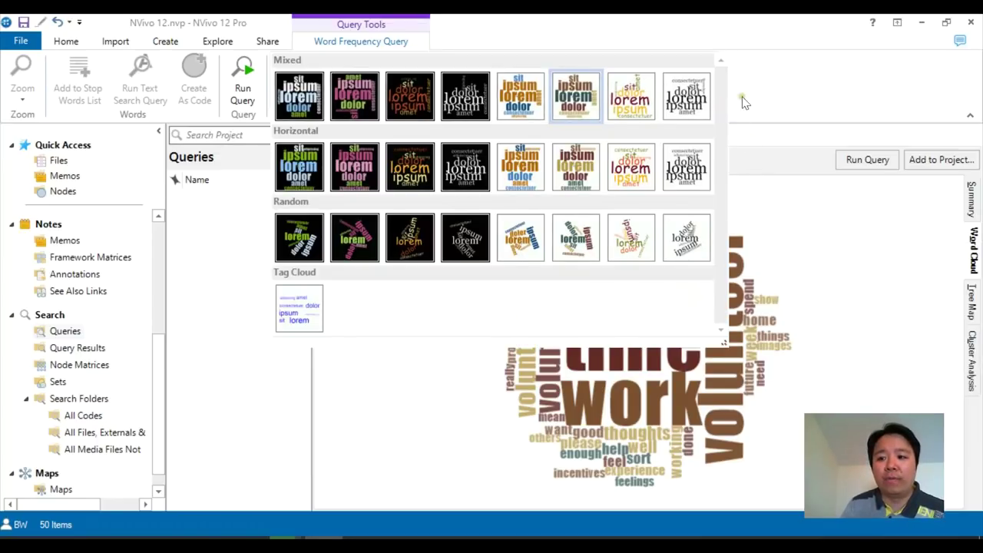
click(771, 94)
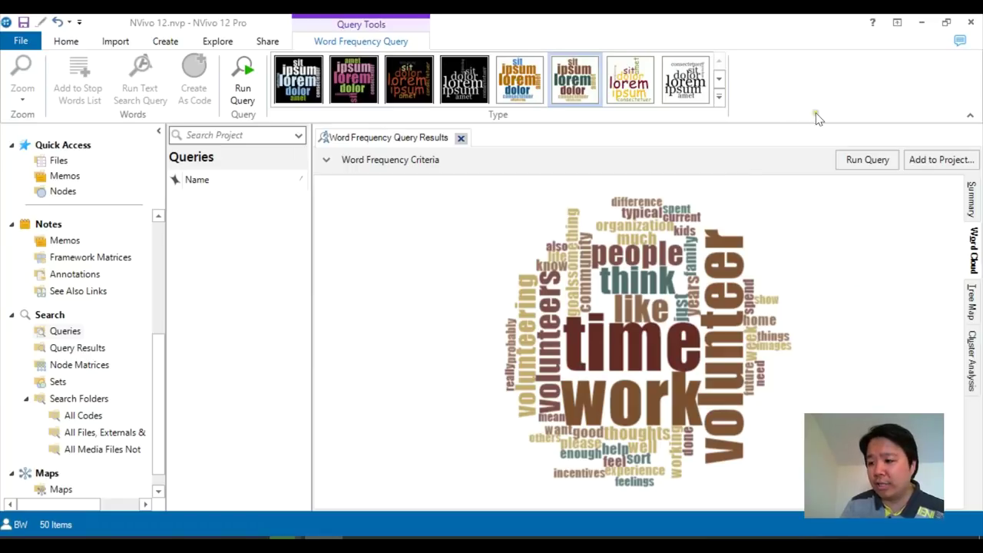
click(973, 302)
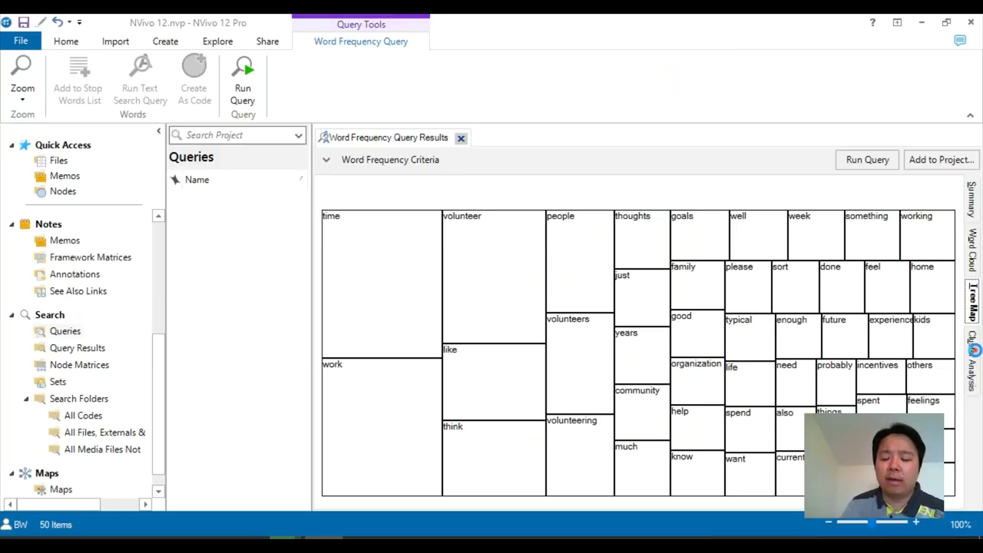
Display the word frequencies as a 10-cluster analysis dendrogram.
click(972, 350)
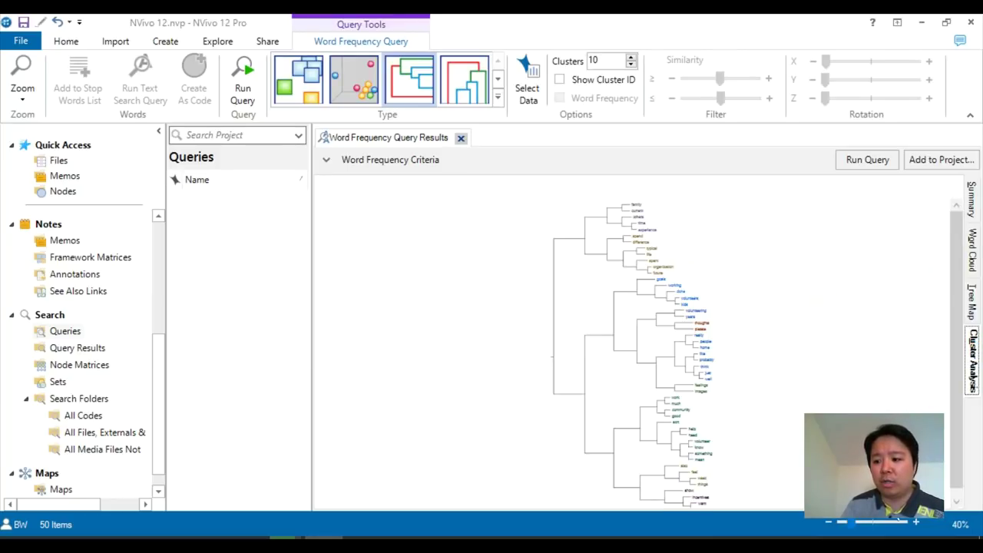
Zoom the dendrogram to 110% and highlight the words feelings and images.
click(916, 522)
click(916, 522)
click(916, 522)
click(916, 522)
click(916, 522)
click(916, 522)
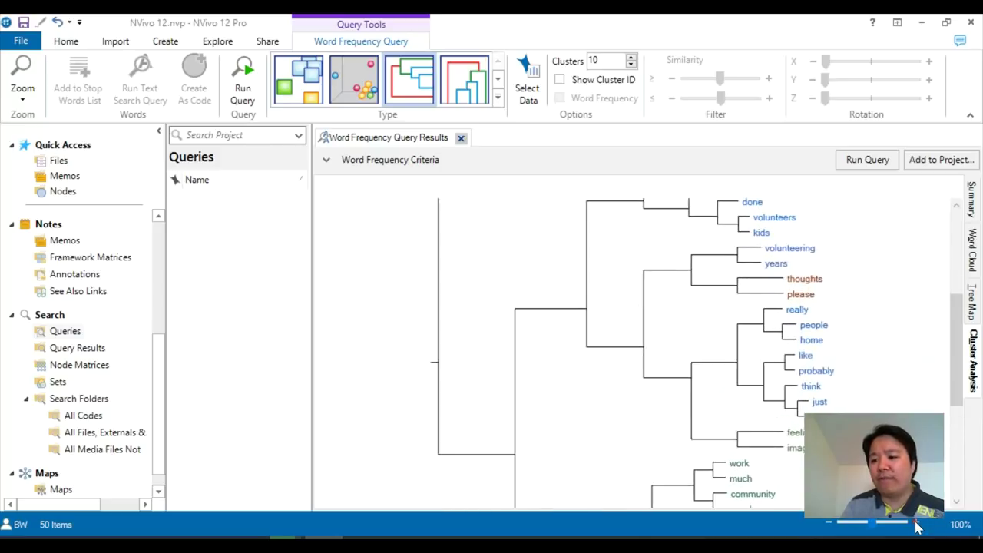
click(916, 522)
drag(958, 378, 931, 400)
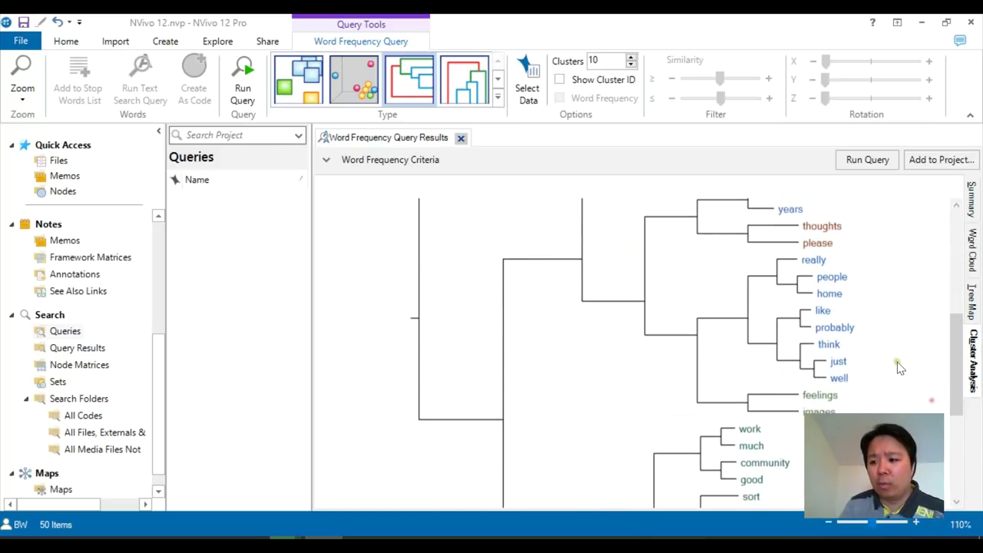
click(830, 405)
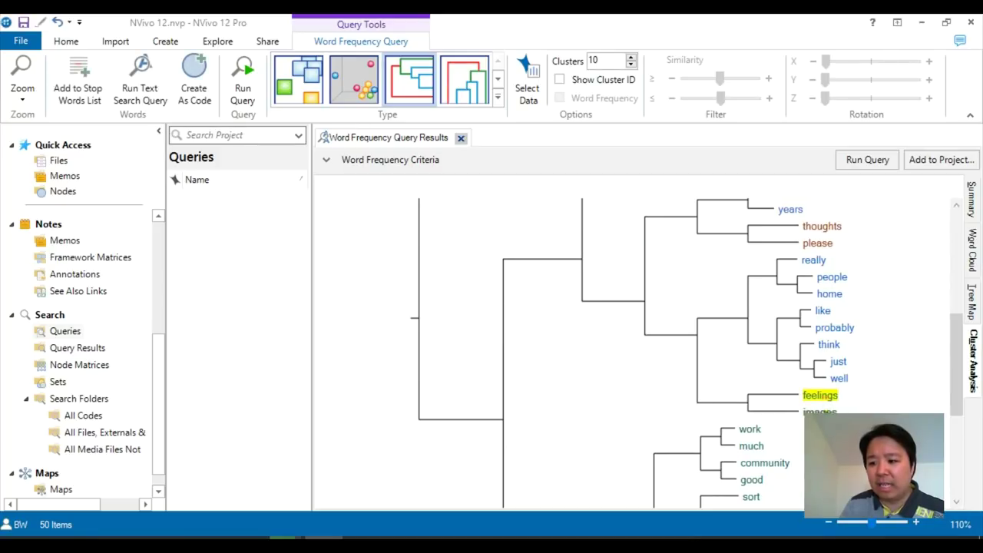
drag(954, 394, 952, 417)
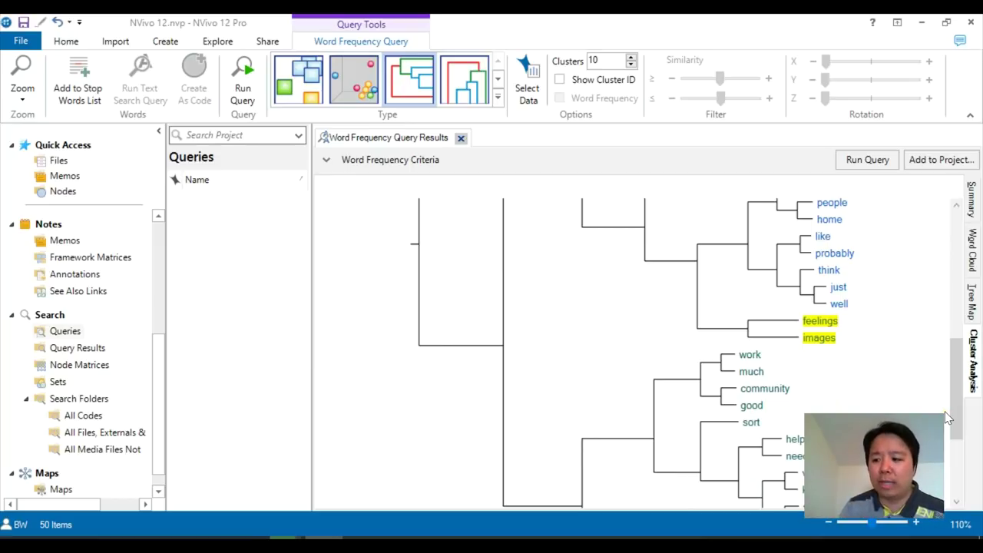
drag(956, 415, 926, 284)
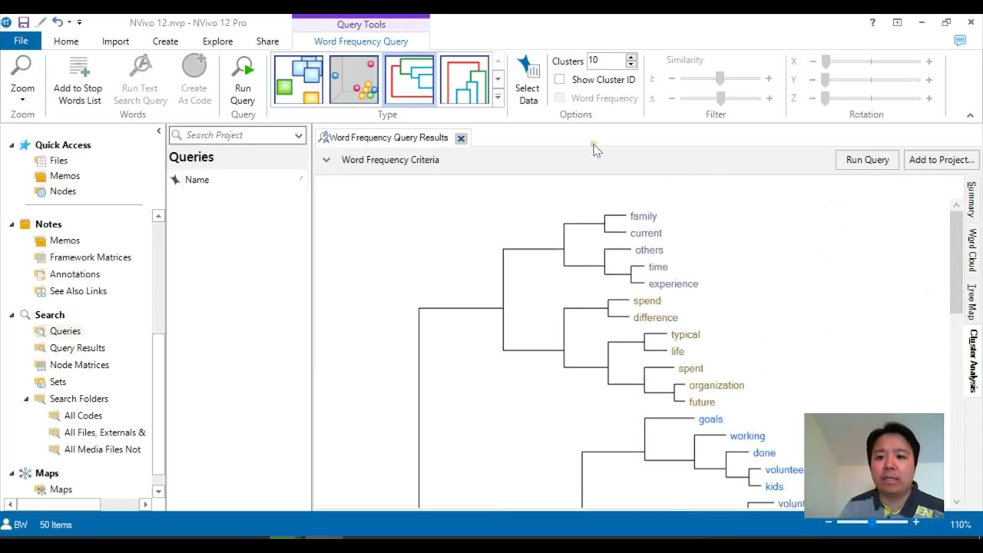
click(356, 82)
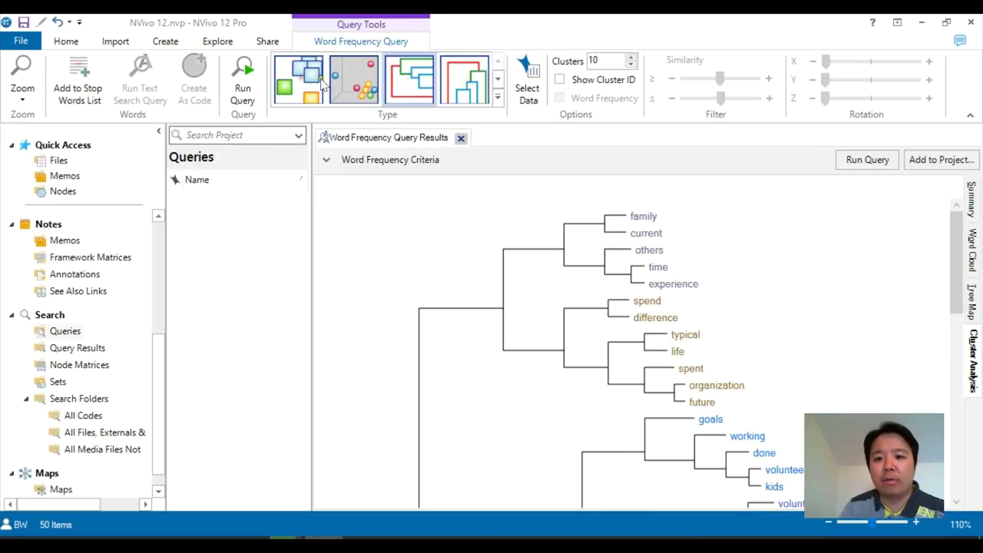
Show the clusters as a 3D cluster map, rotated and enlarged.
click(358, 85)
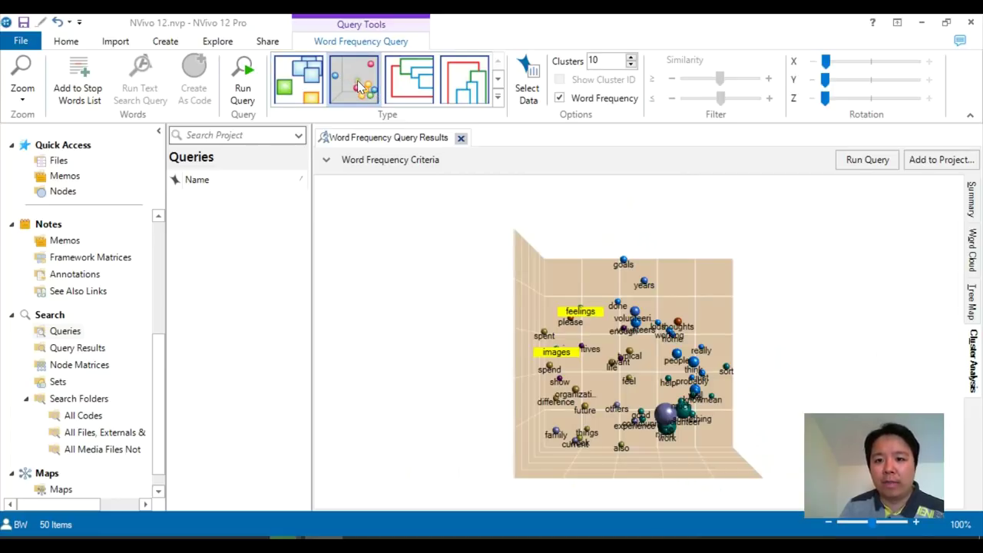
drag(821, 357, 819, 387)
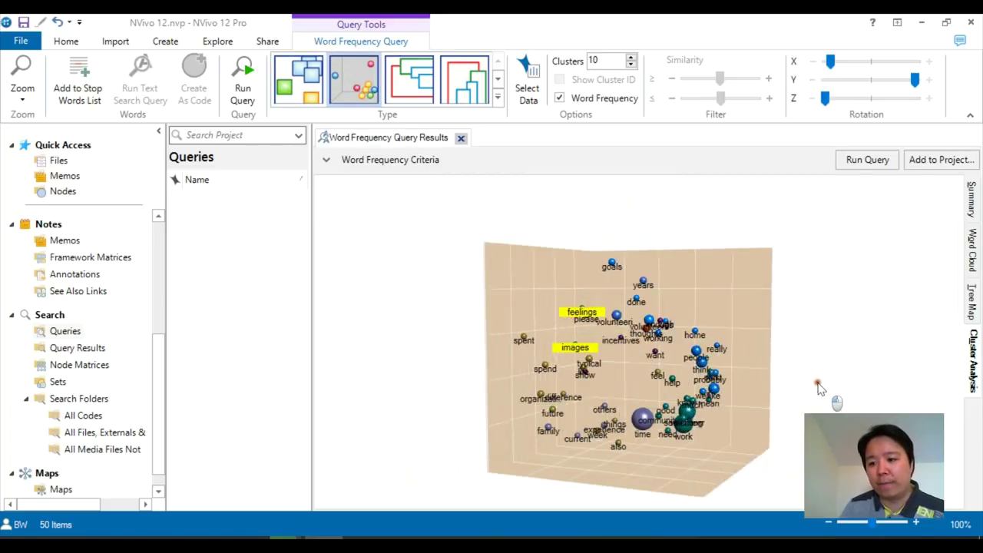
scroll(822, 400, up, 5)
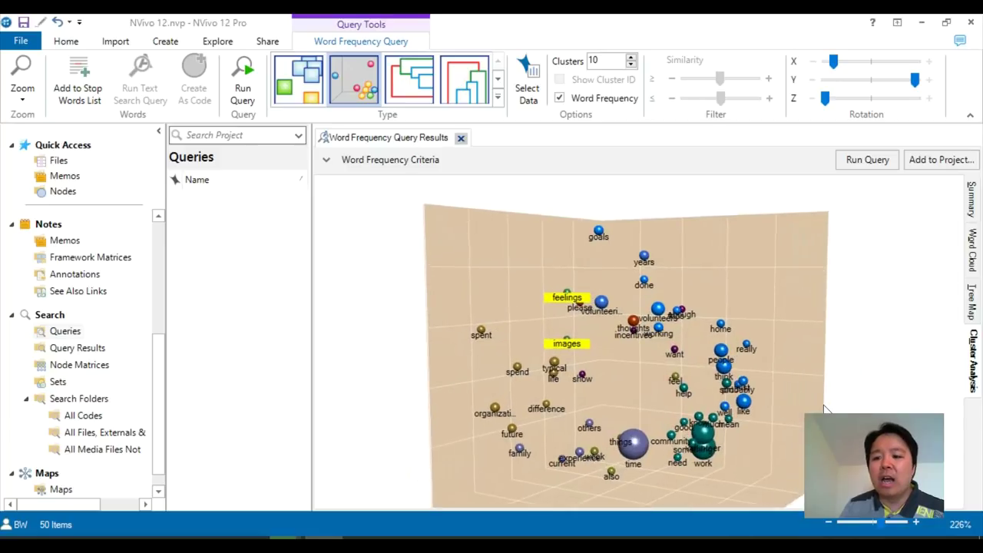
drag(826, 409, 646, 414)
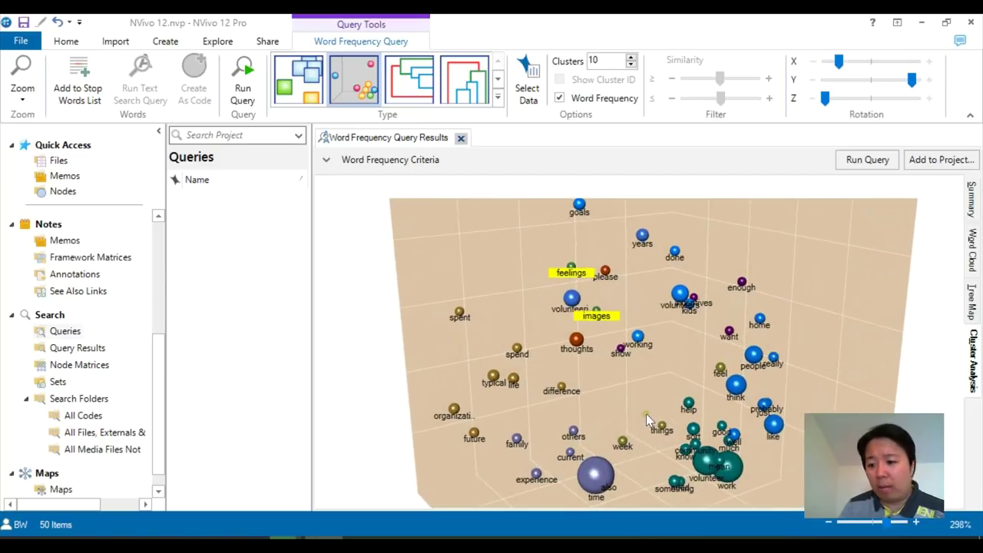
mouse_move(361, 542)
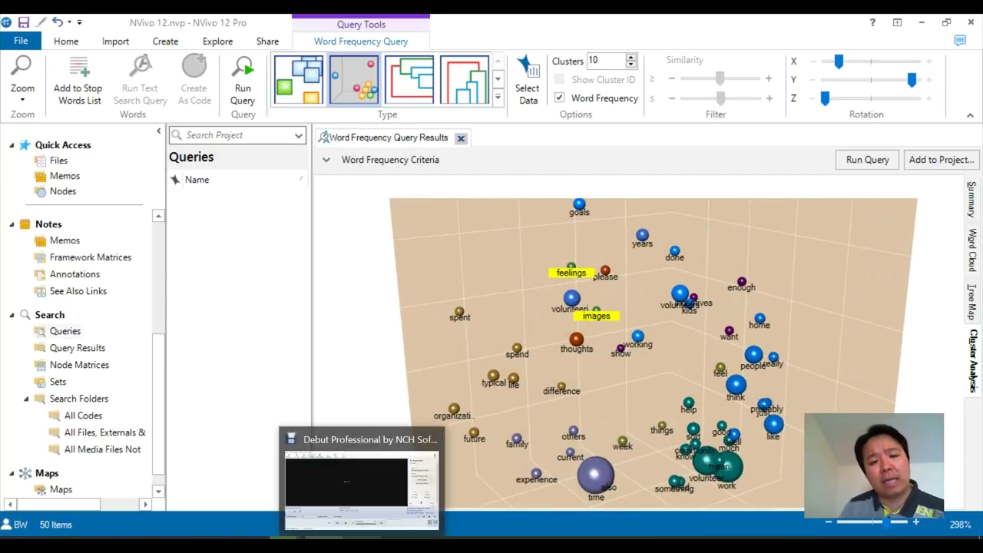
Close the word frequency results and start a new Text Search query.
click(461, 139)
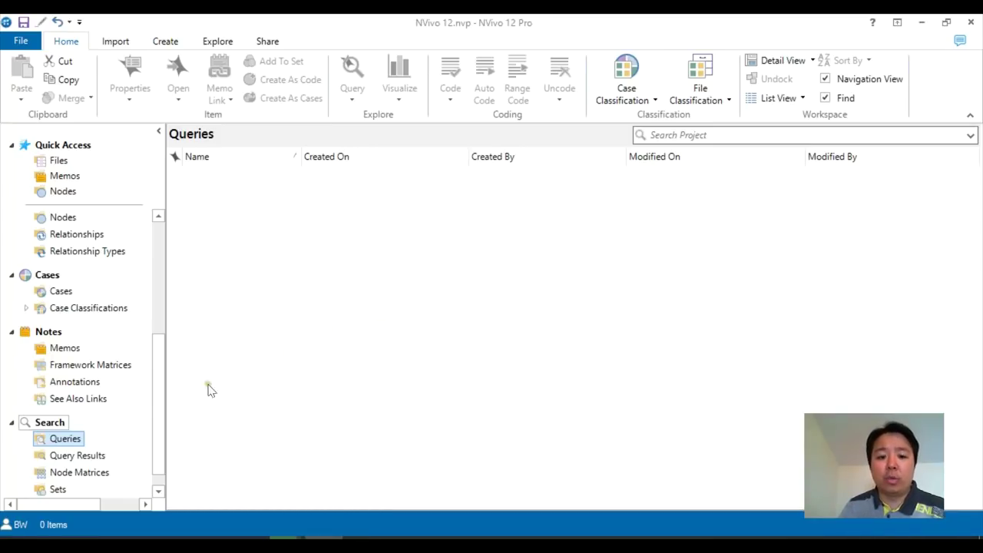
click(60, 422)
click(60, 423)
click(64, 444)
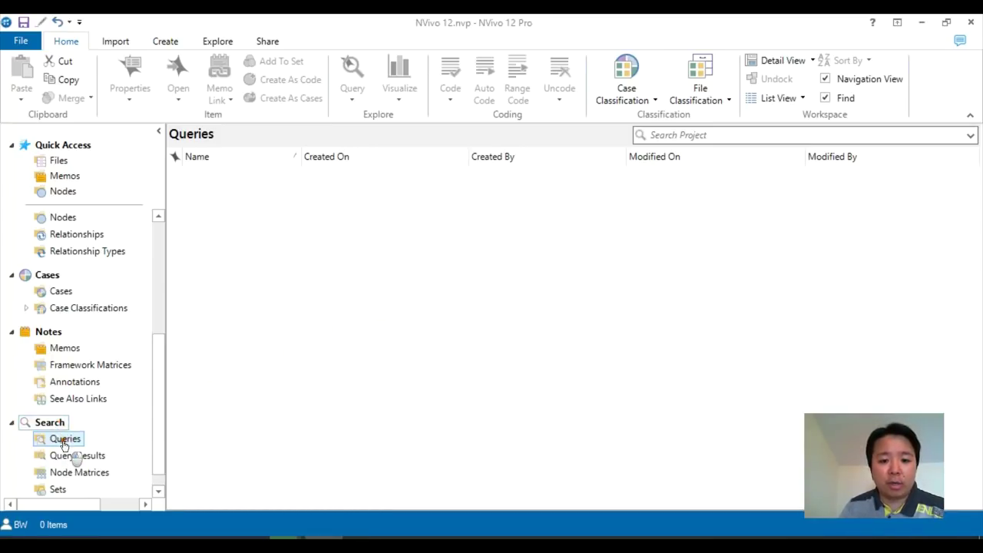
right_click(370, 254)
mouse_move(485, 259)
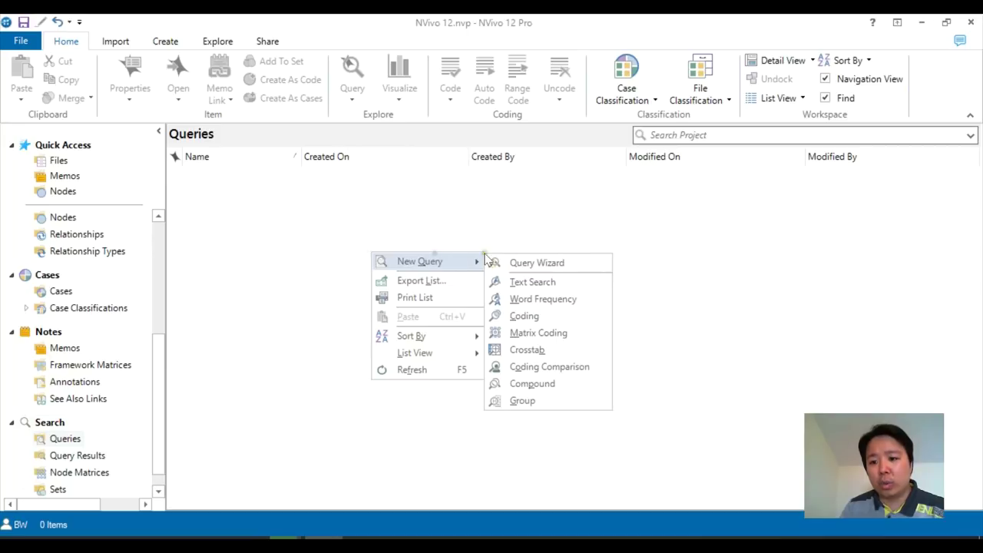
click(570, 281)
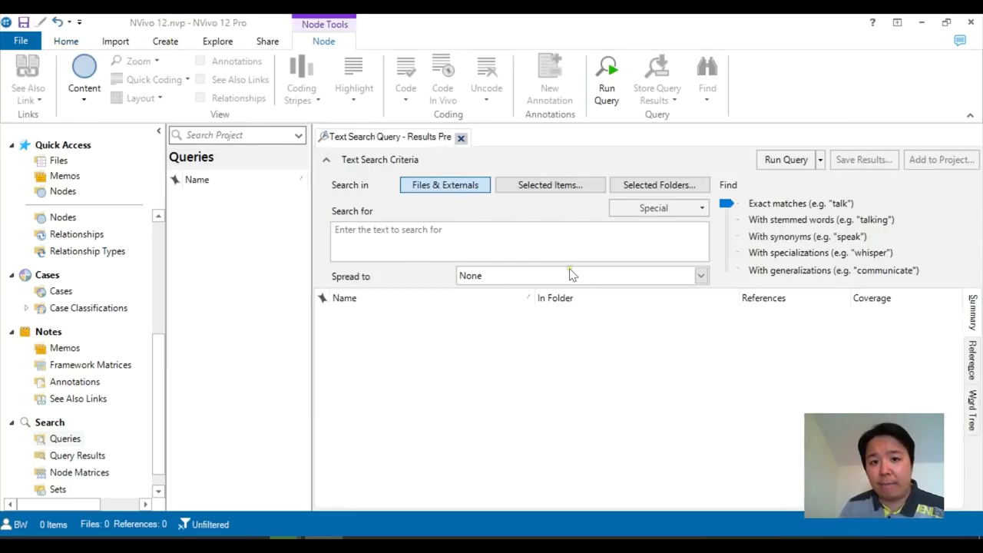
Search Files & Externals for exact matches of 'help', using no special operators.
click(460, 187)
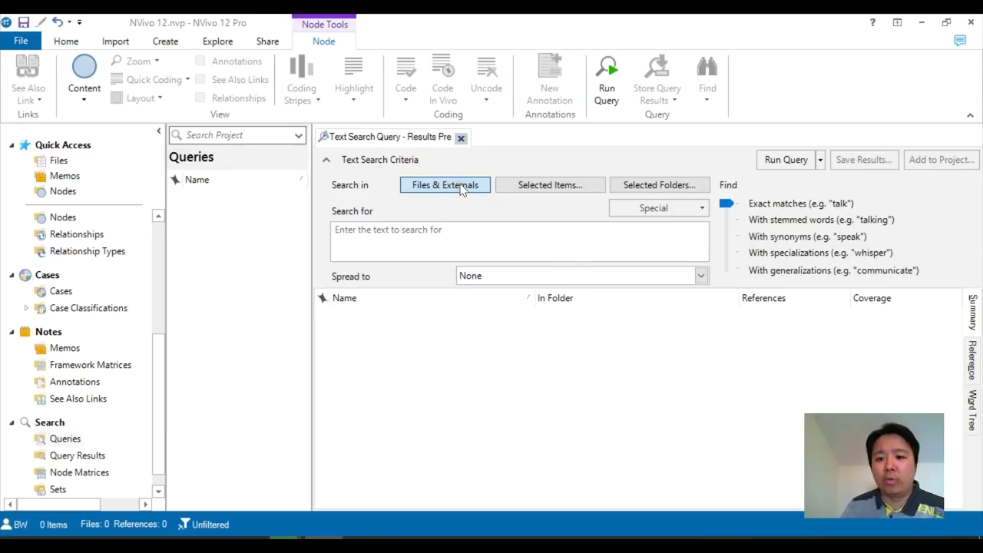
click(451, 237)
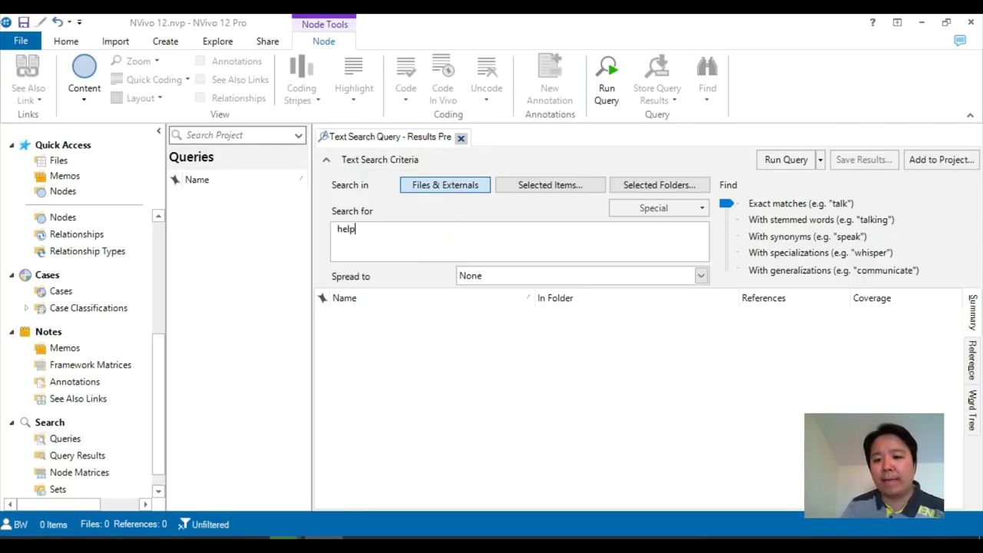
click(682, 212)
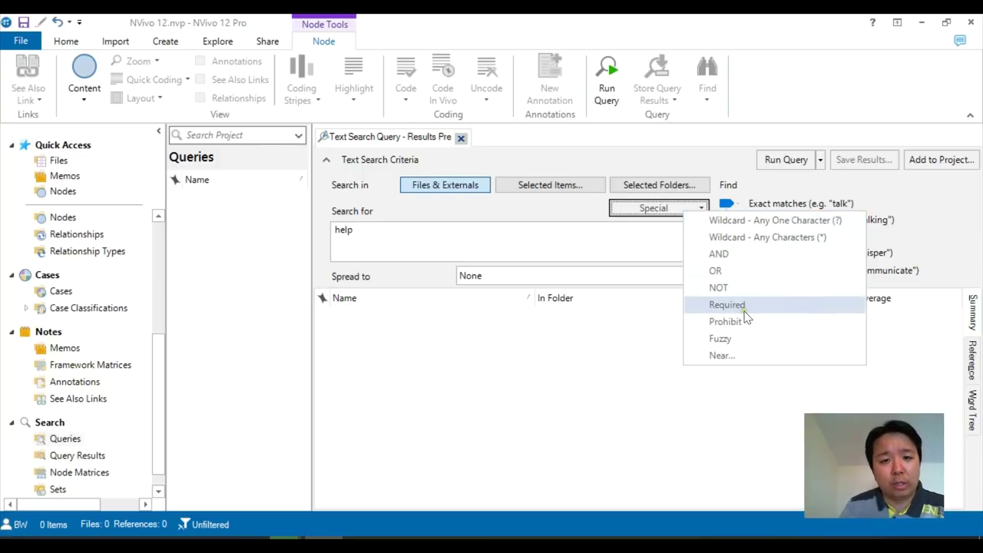
click(622, 324)
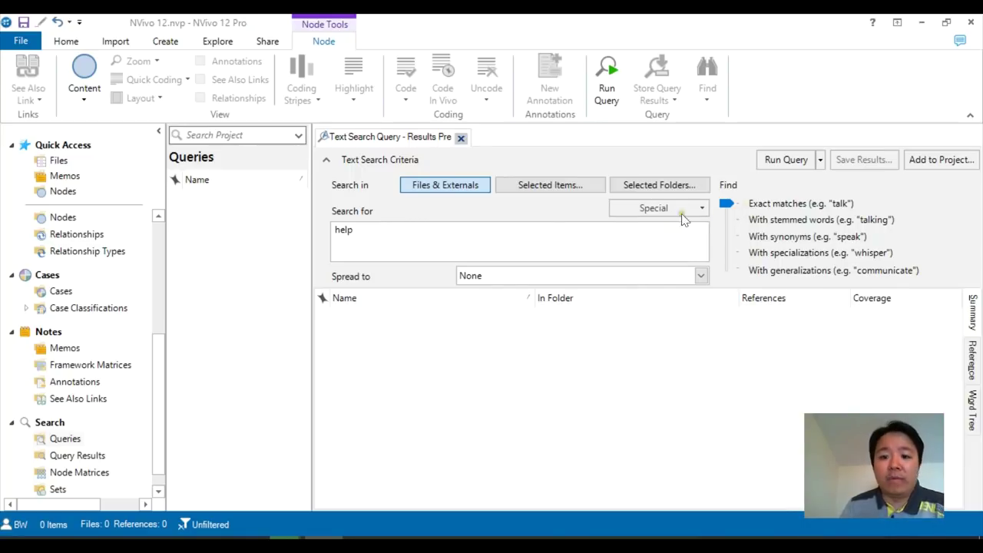
click(699, 276)
Run the 'help' search with spread None and view its 27 references across 8 files.
click(699, 276)
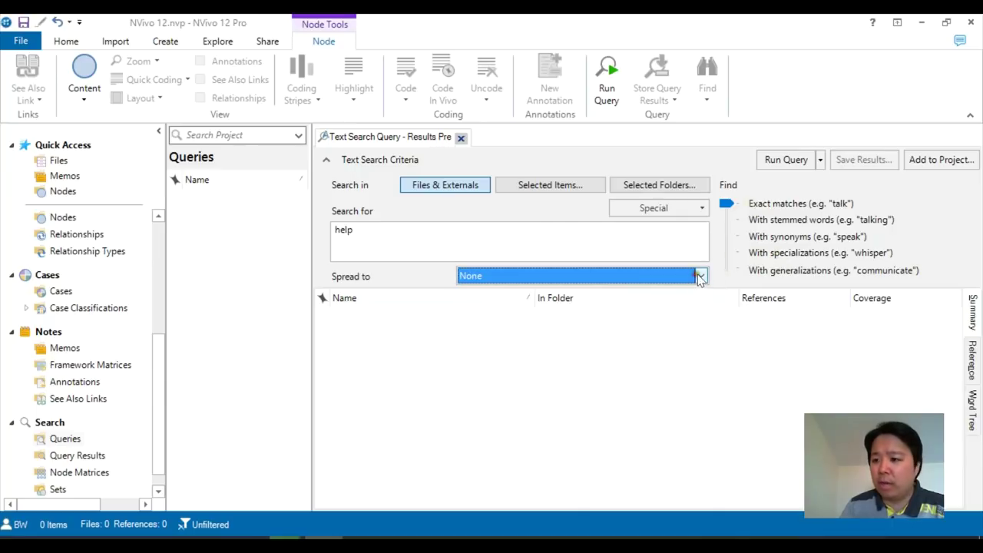
click(780, 163)
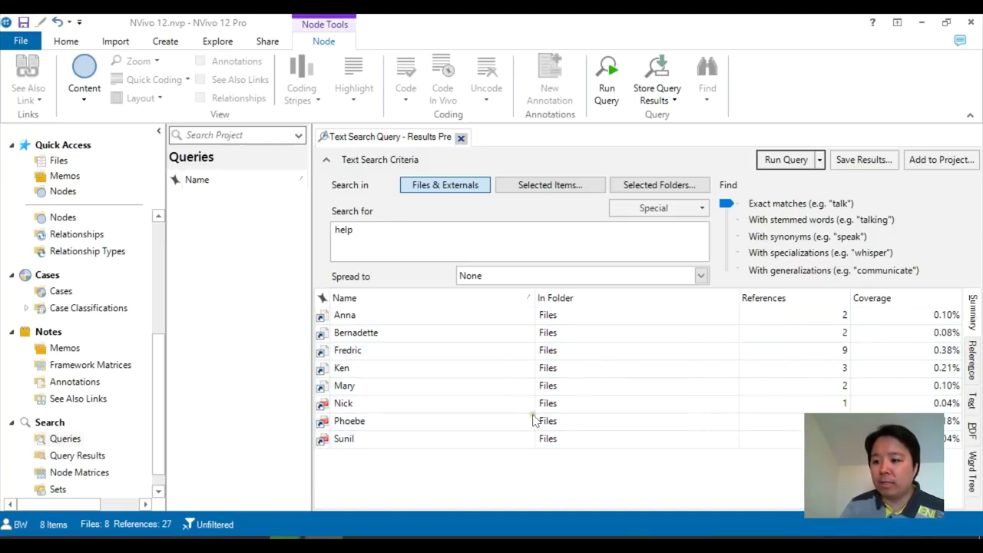
click(973, 360)
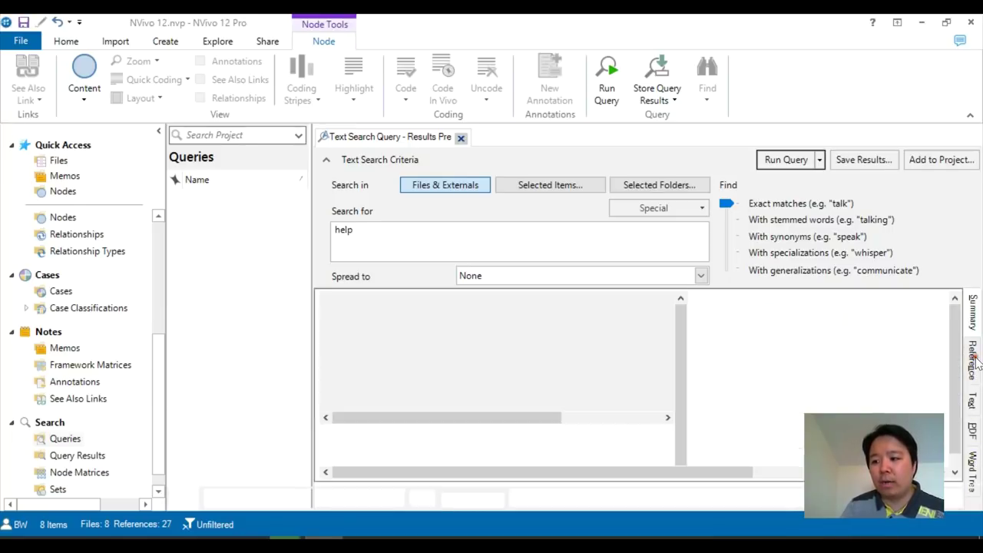
Collapse the search criteria and review the 'help' references listed in Reference view.
click(325, 165)
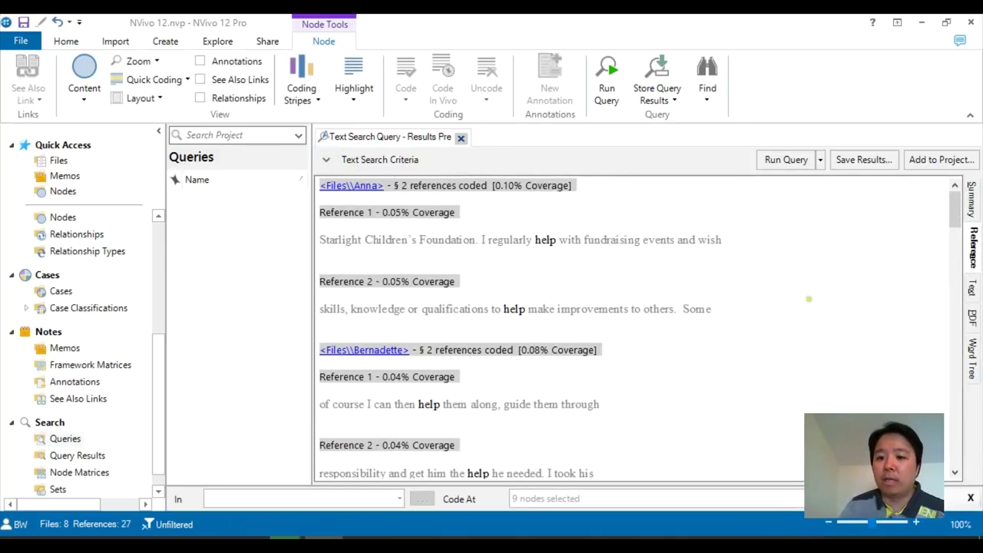
scroll(803, 307, down, 8)
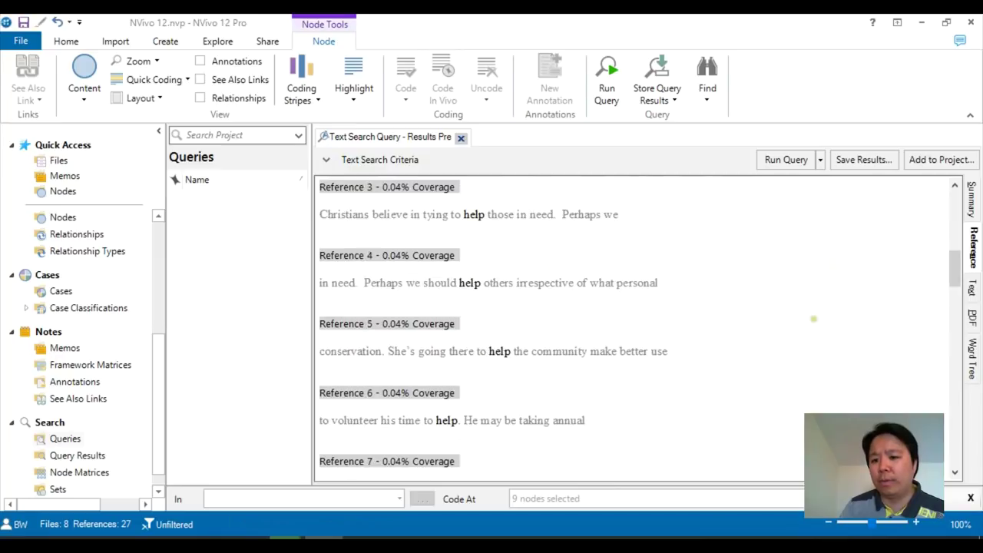
scroll(812, 318, up, 8)
scroll(630, 330, down, 6)
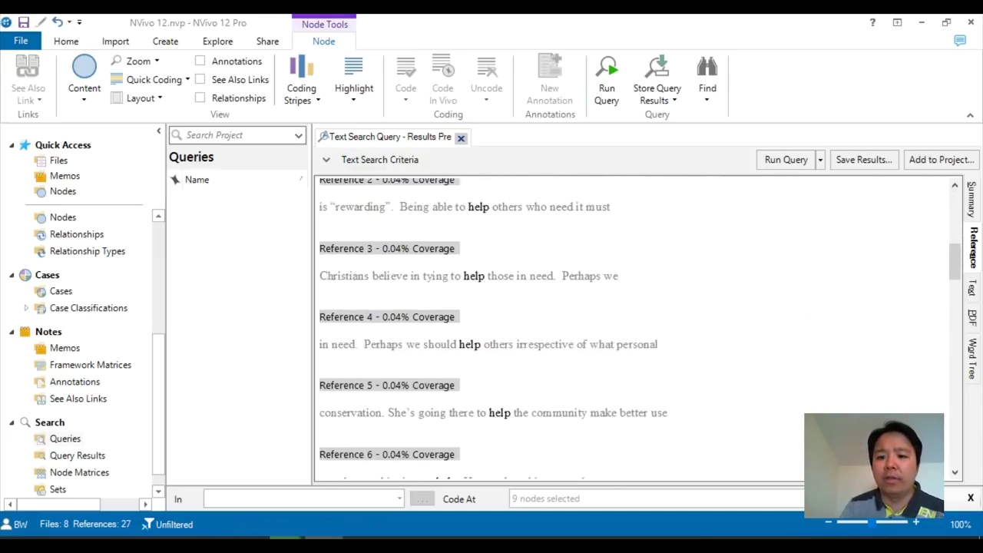
scroll(630, 330, up, 6)
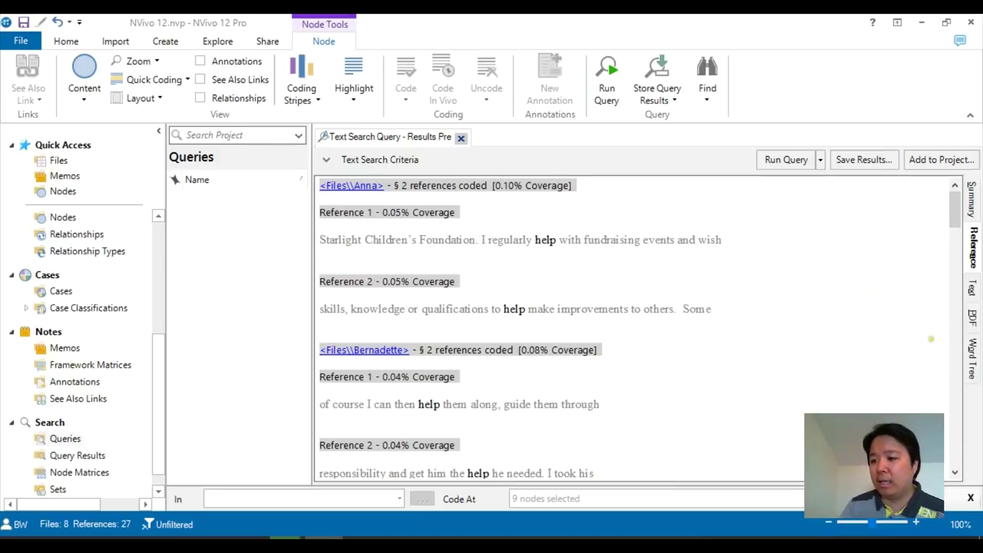
Display the 'help' results as a word tree with the search criteria collapsed.
click(970, 359)
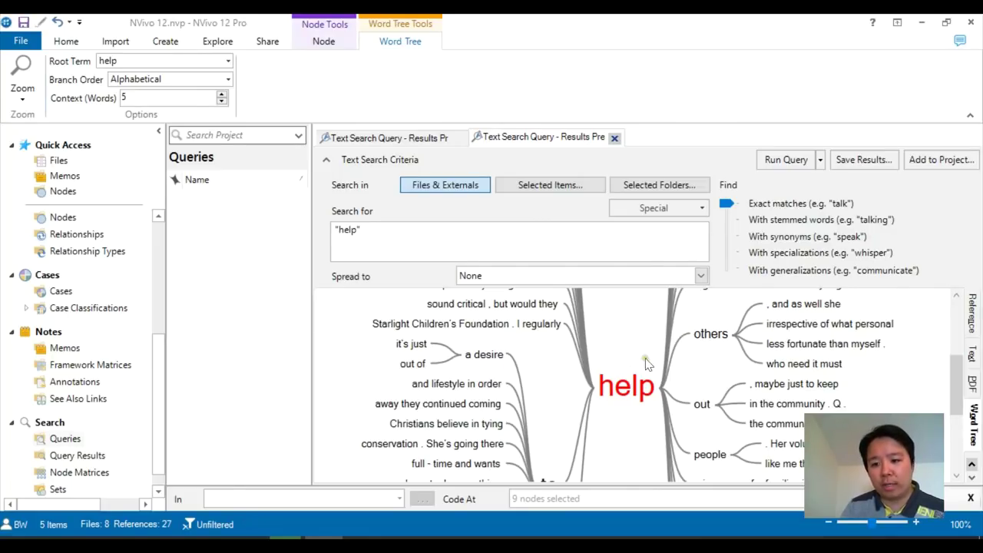
click(325, 161)
scroll(537, 319, up, 4)
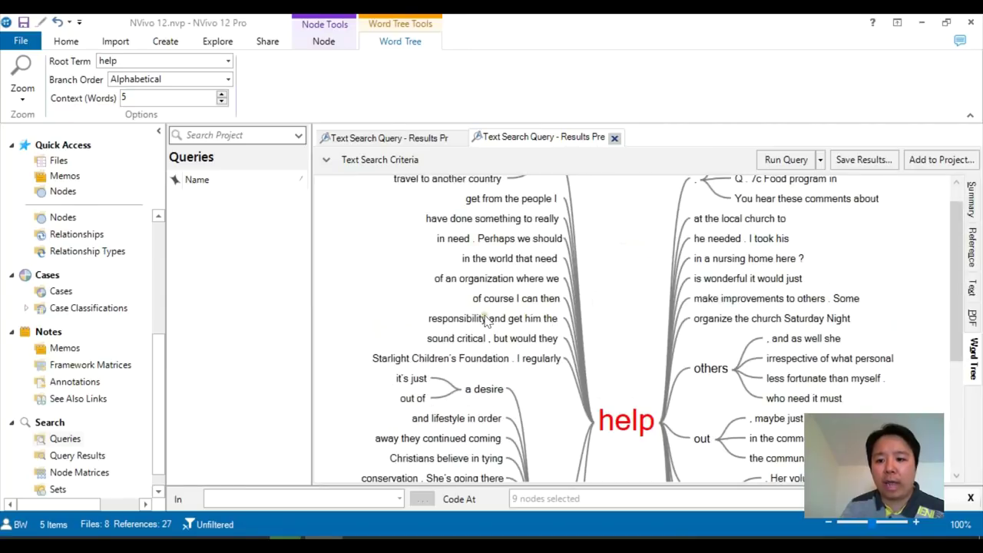
Trace one phrase branch, then raise the words of context around 'help'.
click(476, 279)
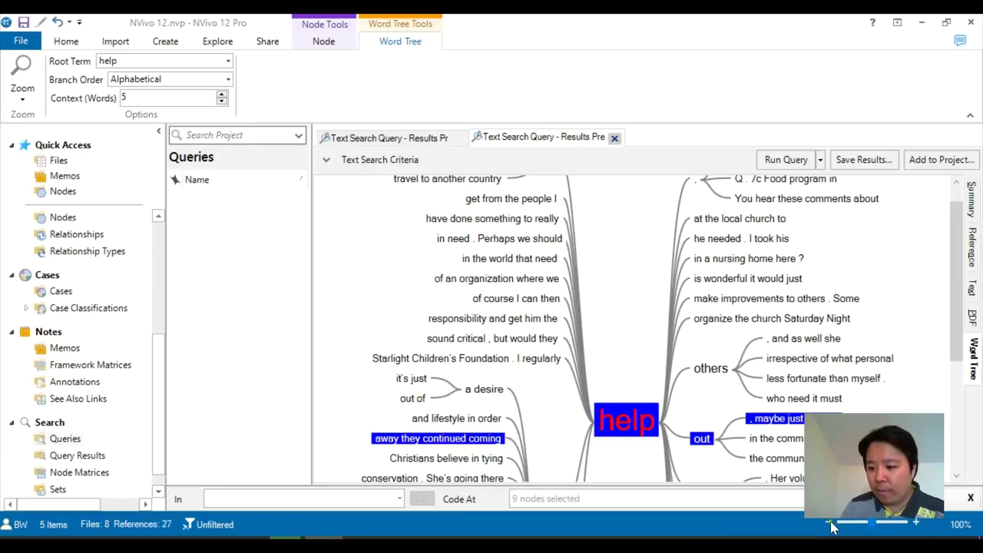
scroll(787, 377, down, 2)
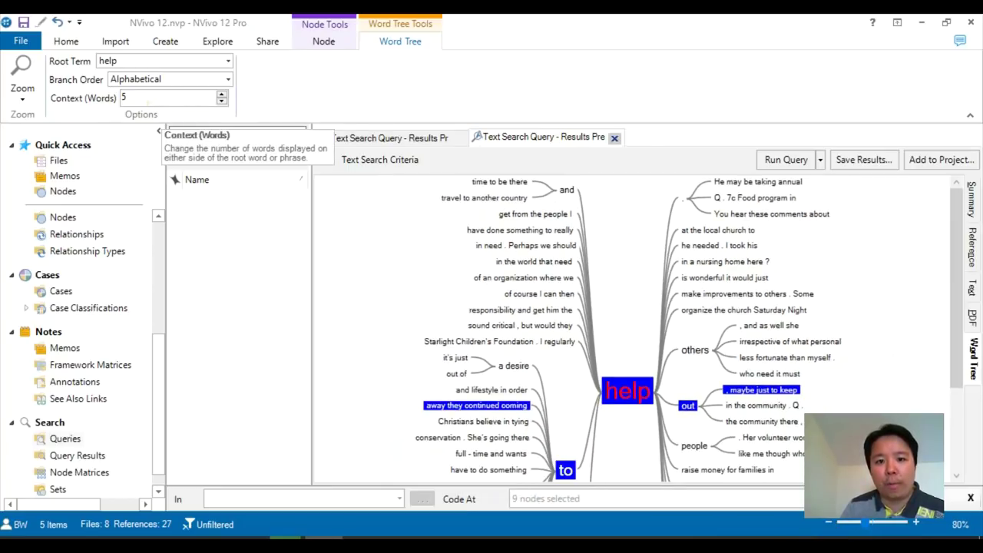
click(222, 96)
click(221, 96)
click(221, 96)
click(221, 96)
click(221, 96)
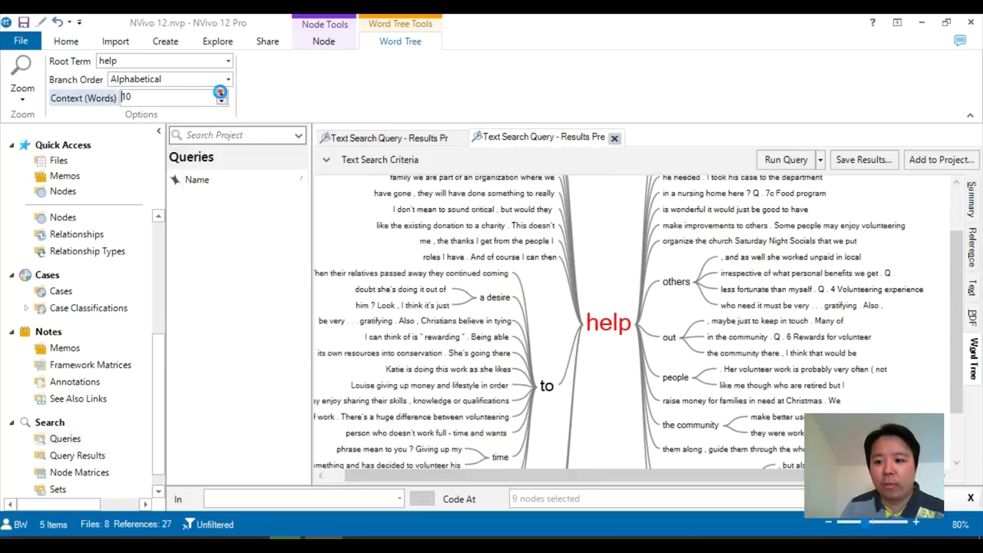
Apply the 10-word context and trace the money, criticism and responsibility branches.
click(477, 241)
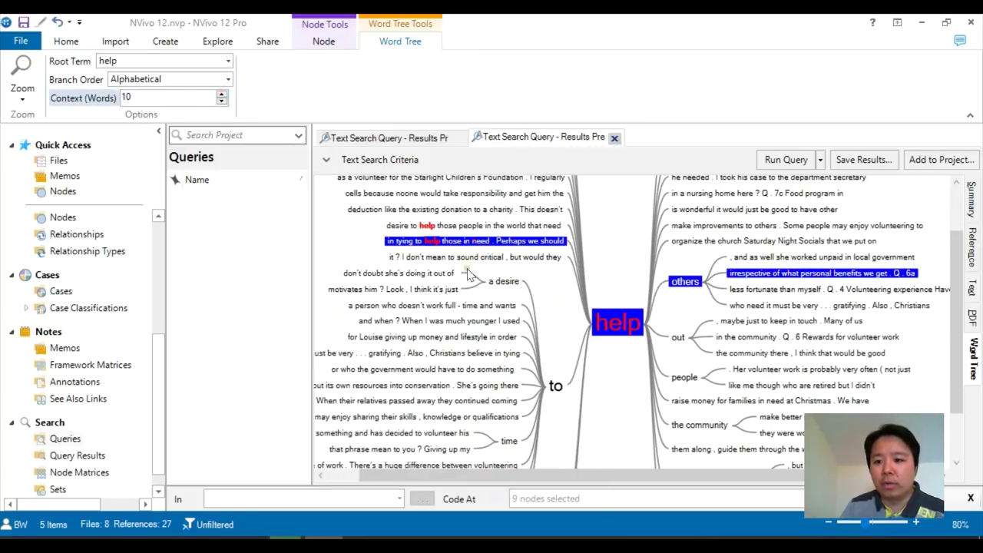
click(458, 338)
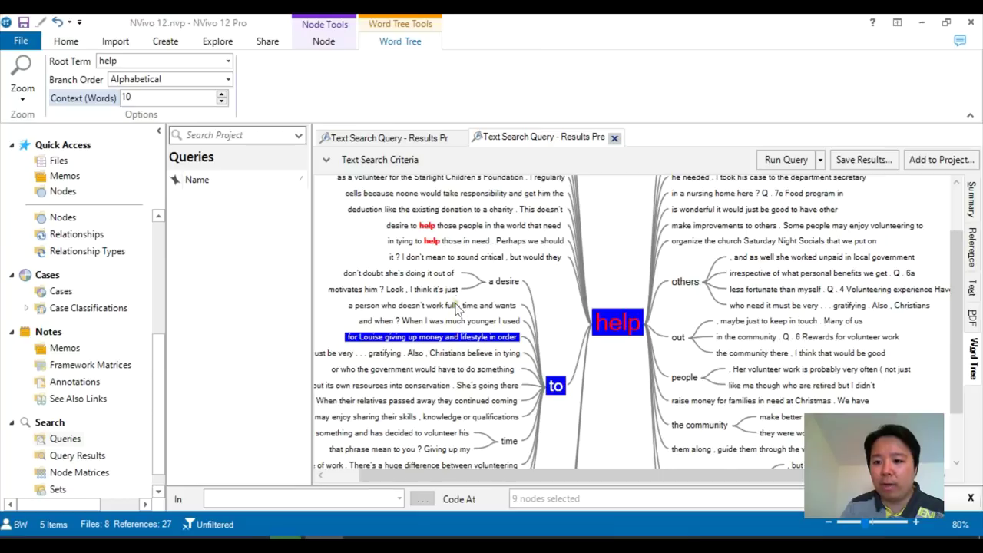
click(475, 258)
scroll(477, 263, up, 1)
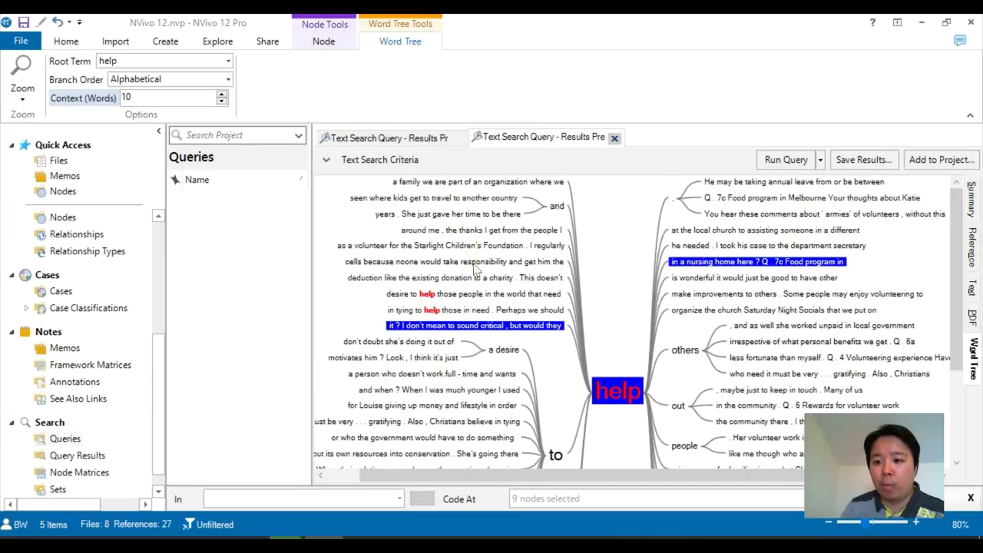
click(470, 266)
click(469, 266)
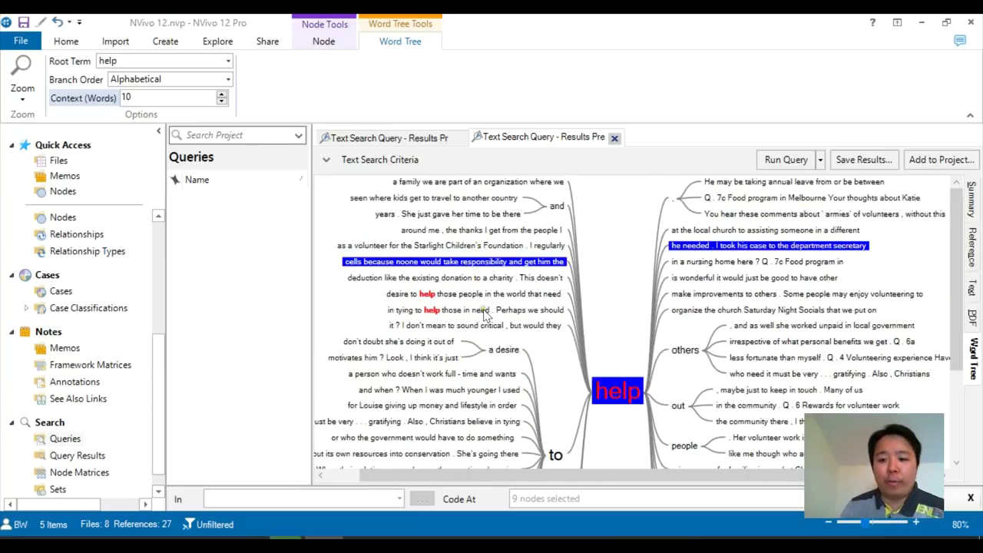
Highlight all 'help' branches, trace the part-time work branch, then view the 5-word tree.
scroll(484, 316, down, 1)
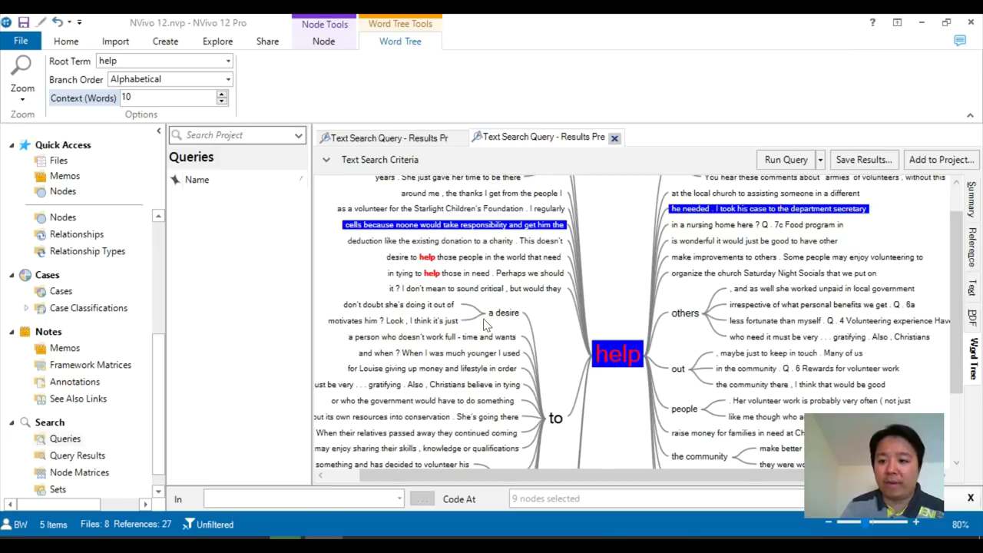
click(625, 357)
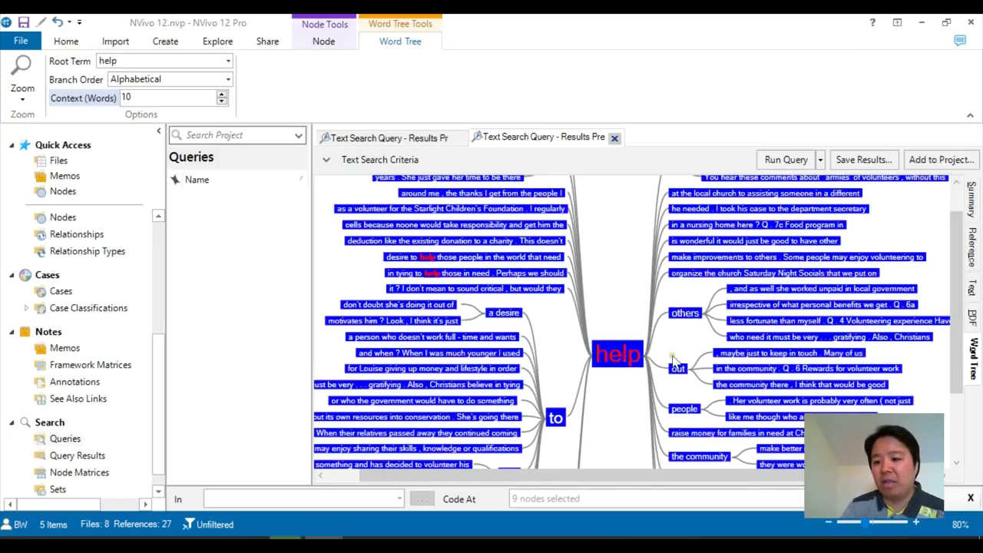
click(622, 285)
click(615, 353)
click(611, 268)
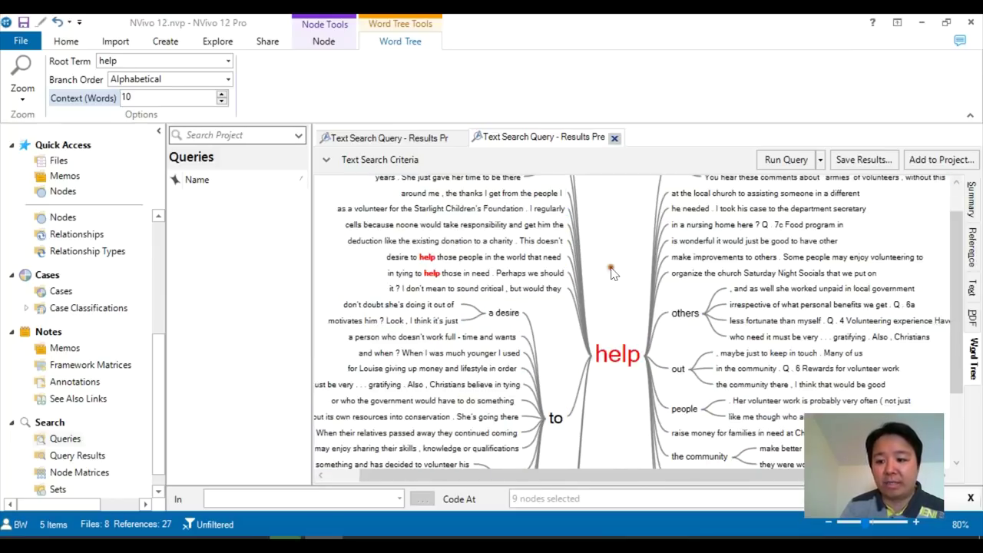
click(489, 337)
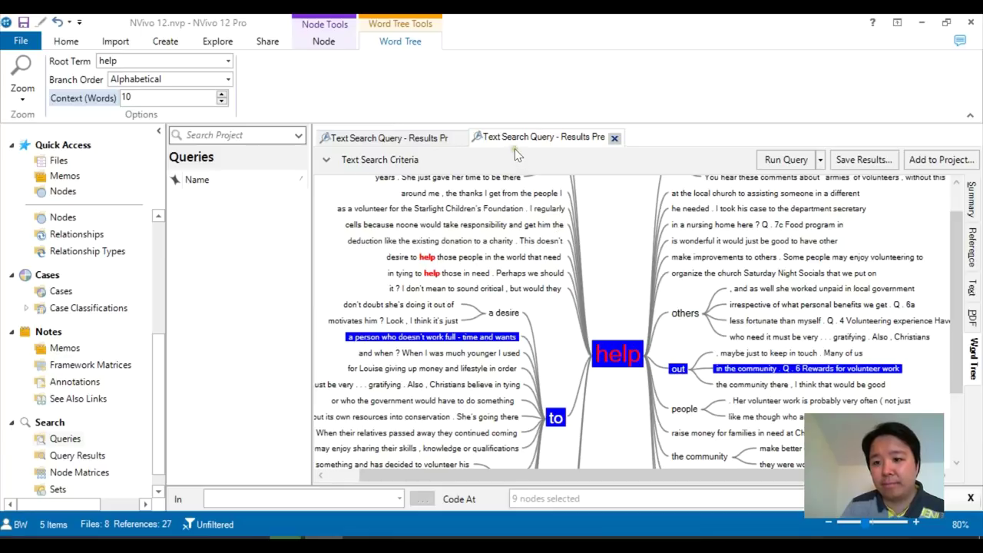
click(407, 137)
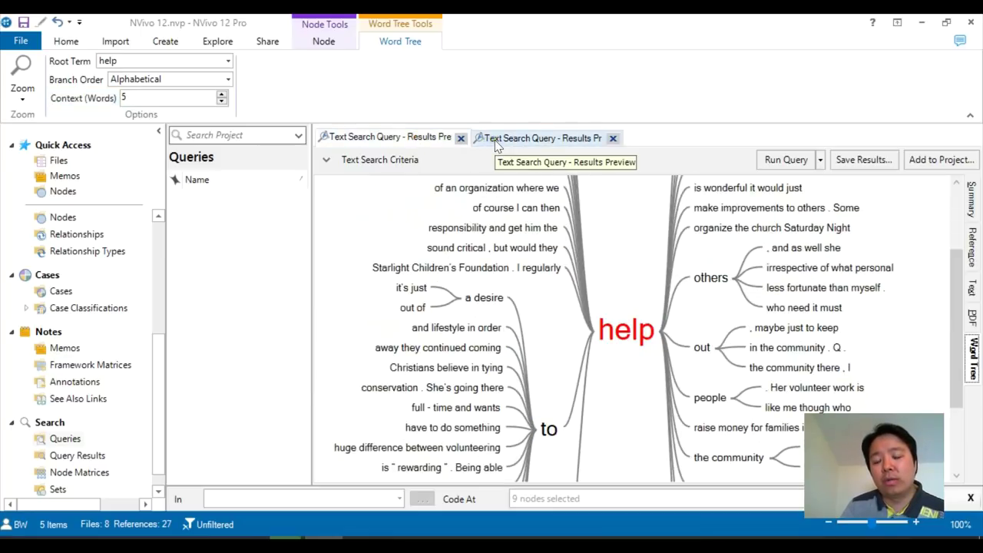